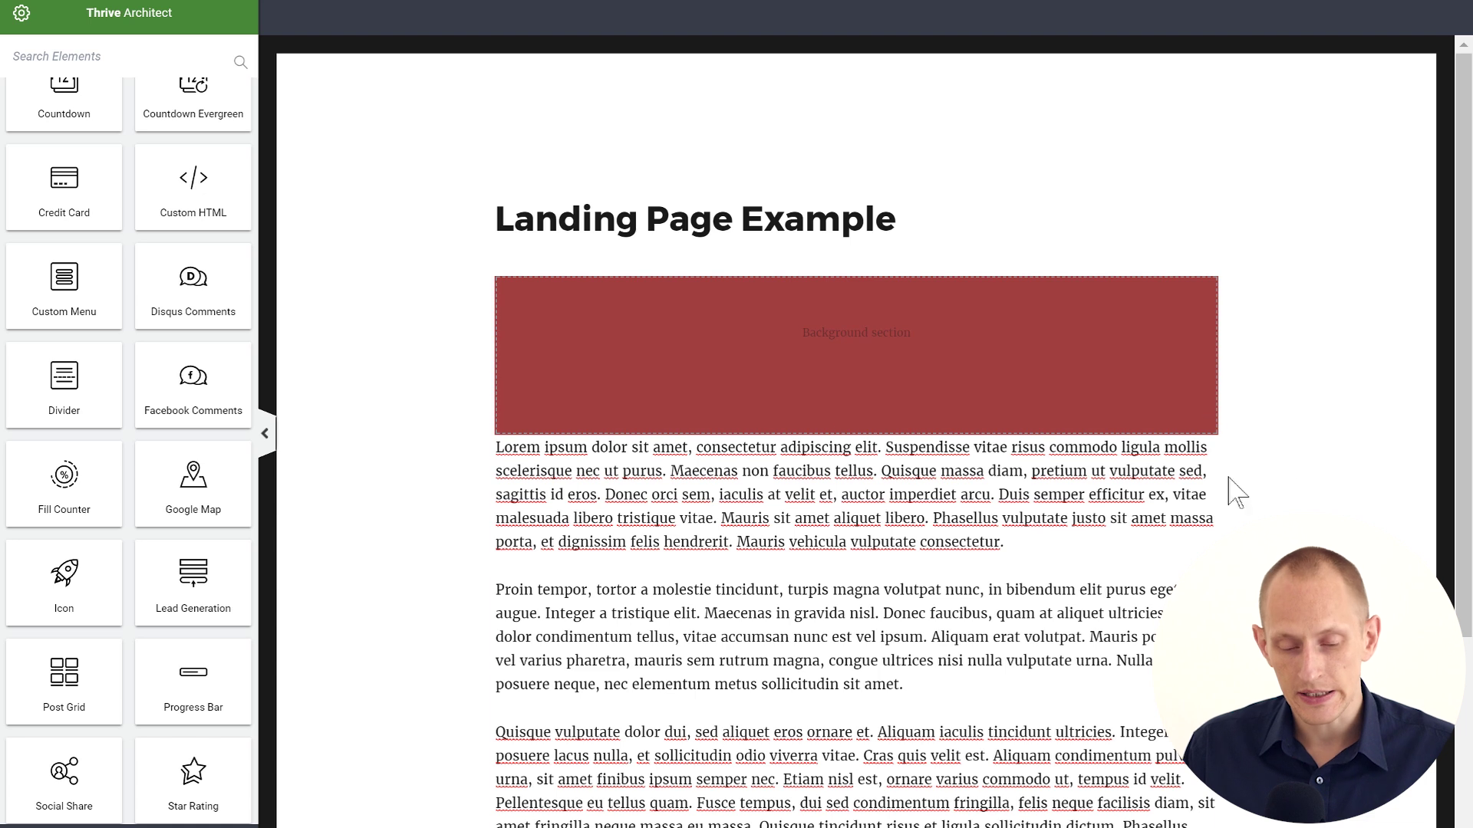
{"action": "scroll", "coordinate": [887, 519], "scroll_direction": "down", "scroll_amount": 2}
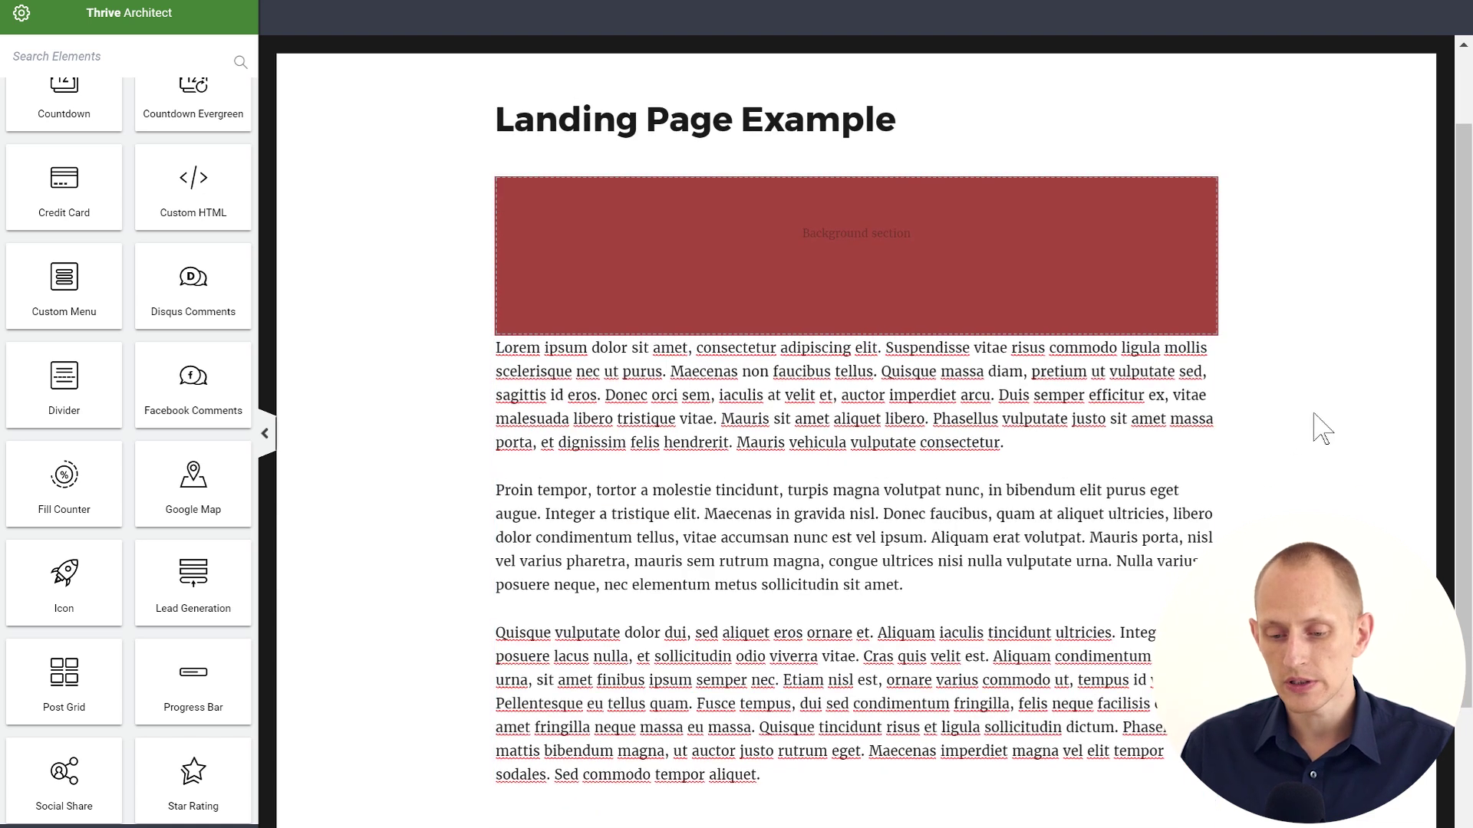
{"action": "scroll", "coordinate": [1321, 430], "scroll_direction": "up", "scroll_amount": 2}
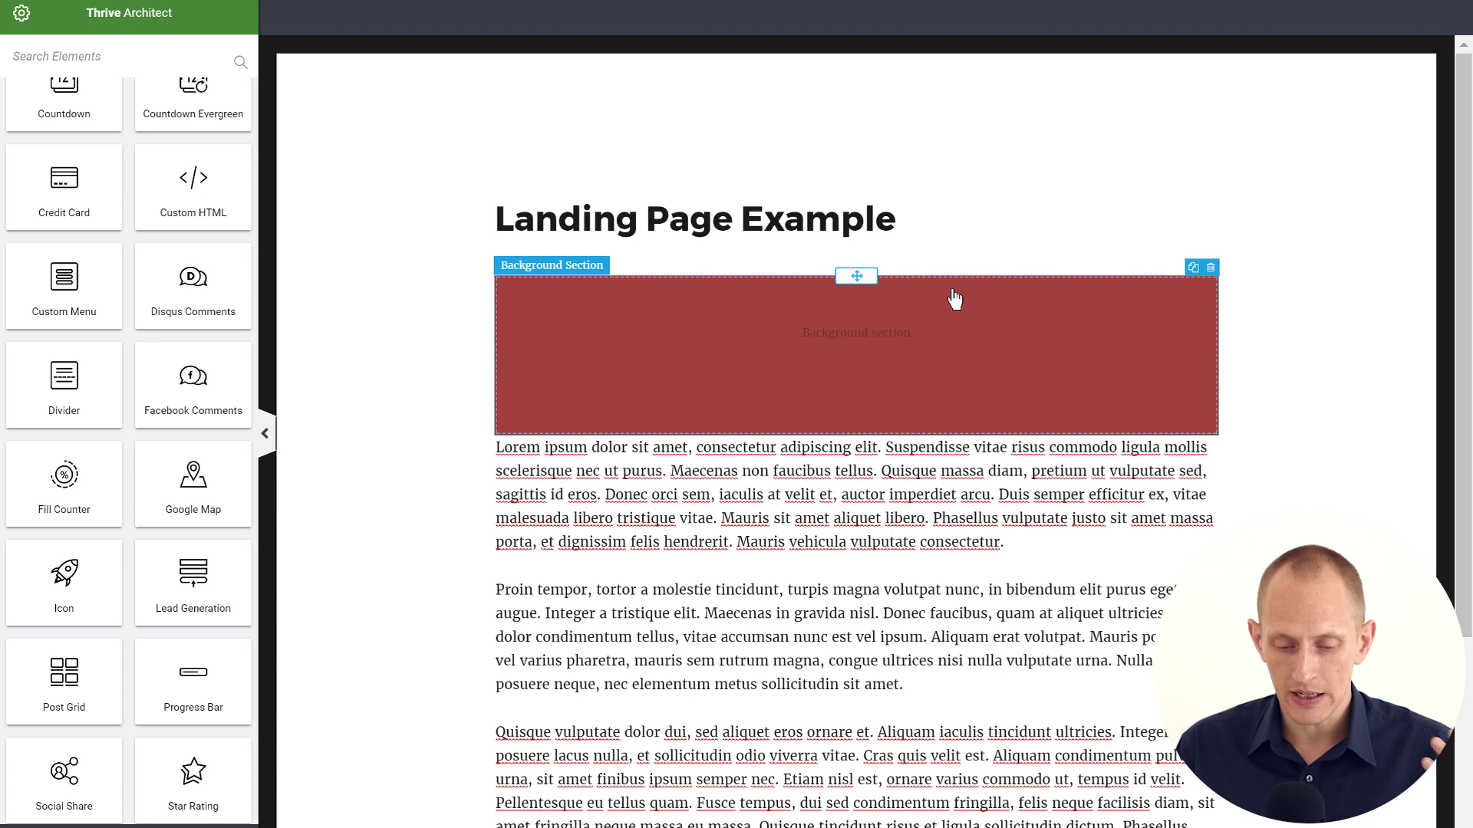
Step: Stretch the red background section to fit the full screen width
{"action": "left_click", "coordinate": [555, 349]}
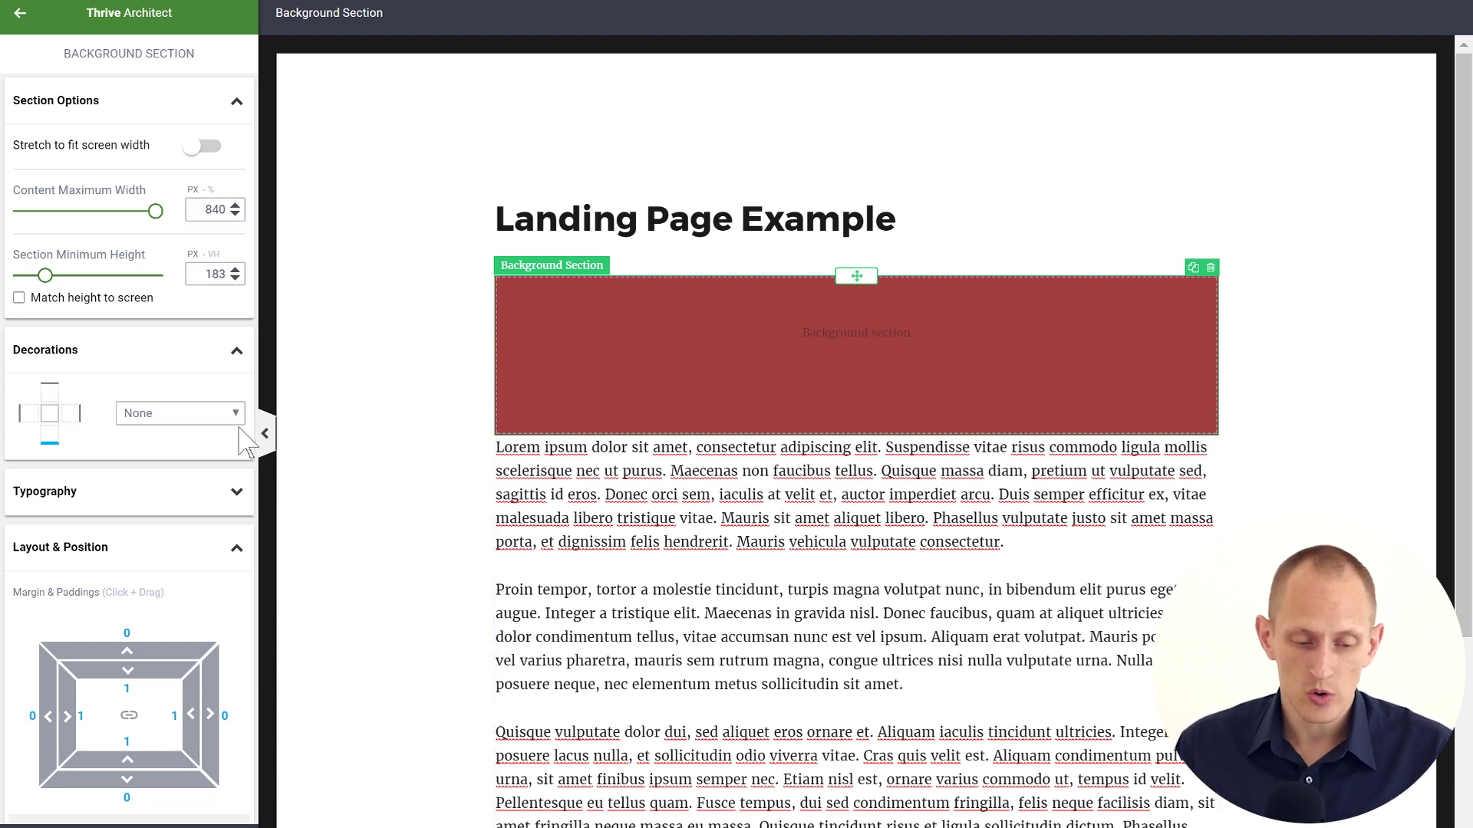
{"action": "left_click", "coordinate": [206, 146]}
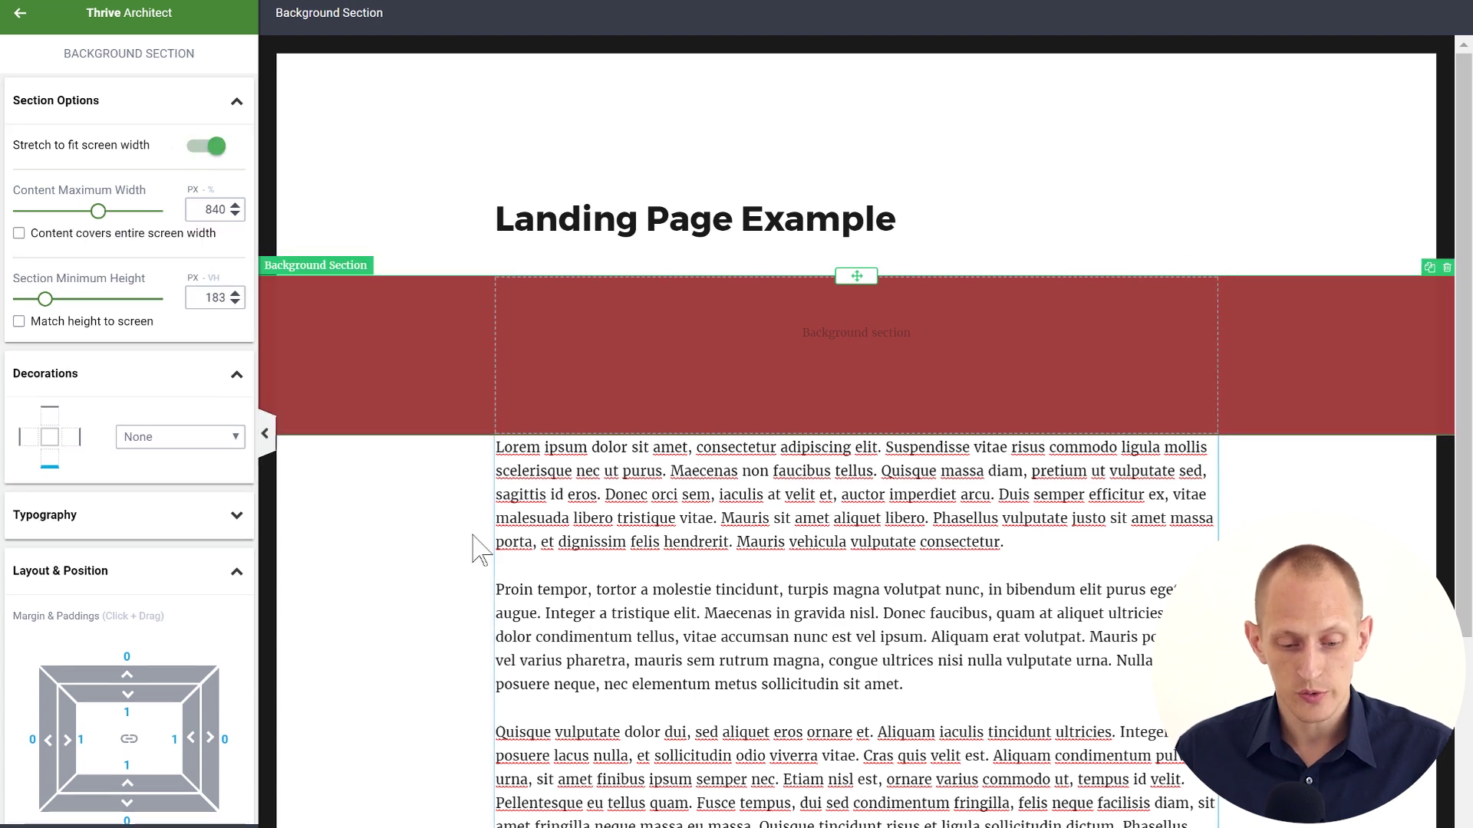
{"action": "left_click", "coordinate": [378, 559]}
{"action": "left_click", "coordinate": [503, 517]}
{"action": "scroll", "coordinate": [507, 517], "scroll_direction": "down", "scroll_amount": 5}
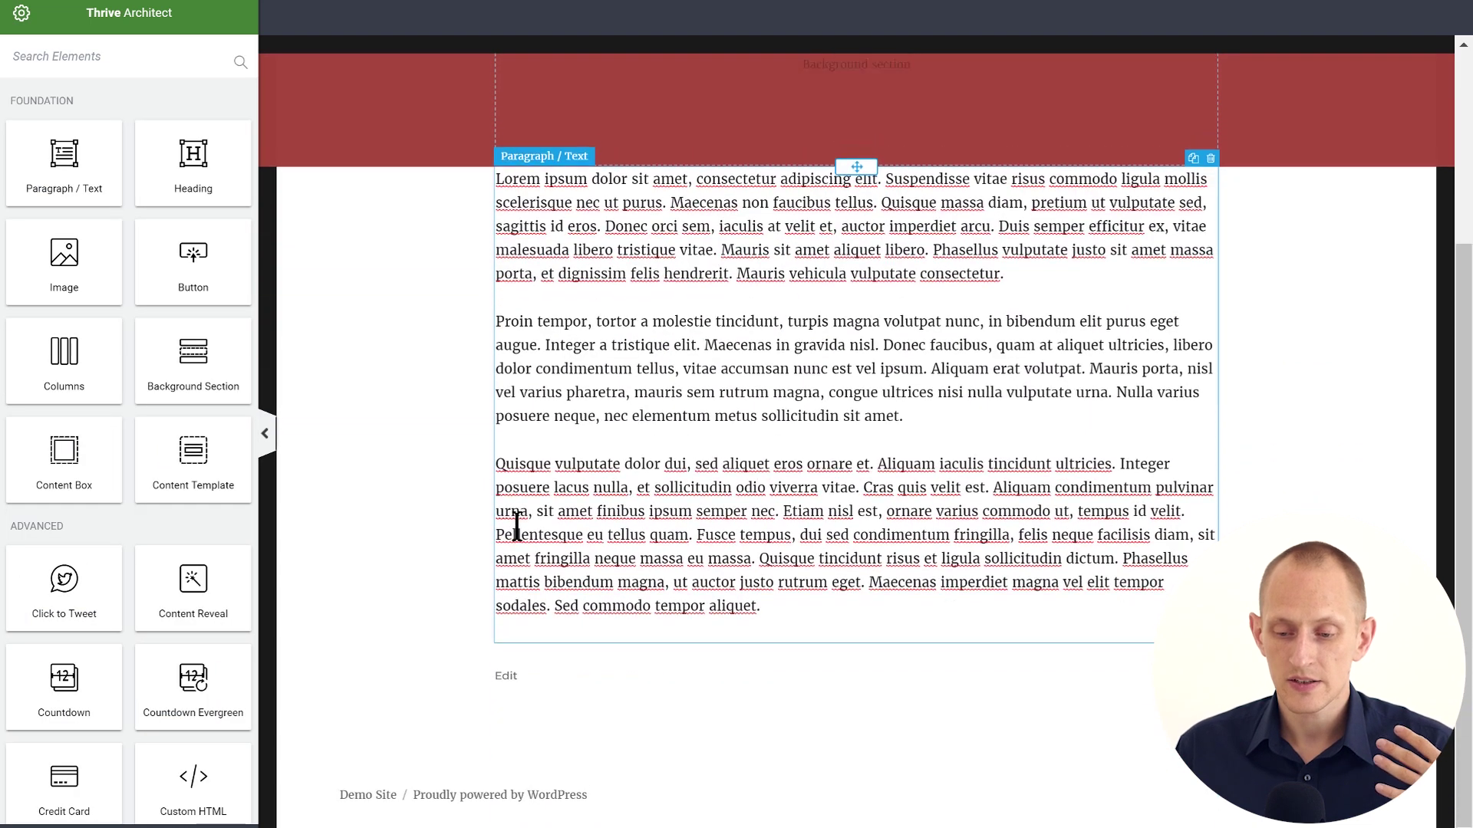
{"action": "scroll", "coordinate": [514, 524], "scroll_direction": "up", "scroll_amount": 5}
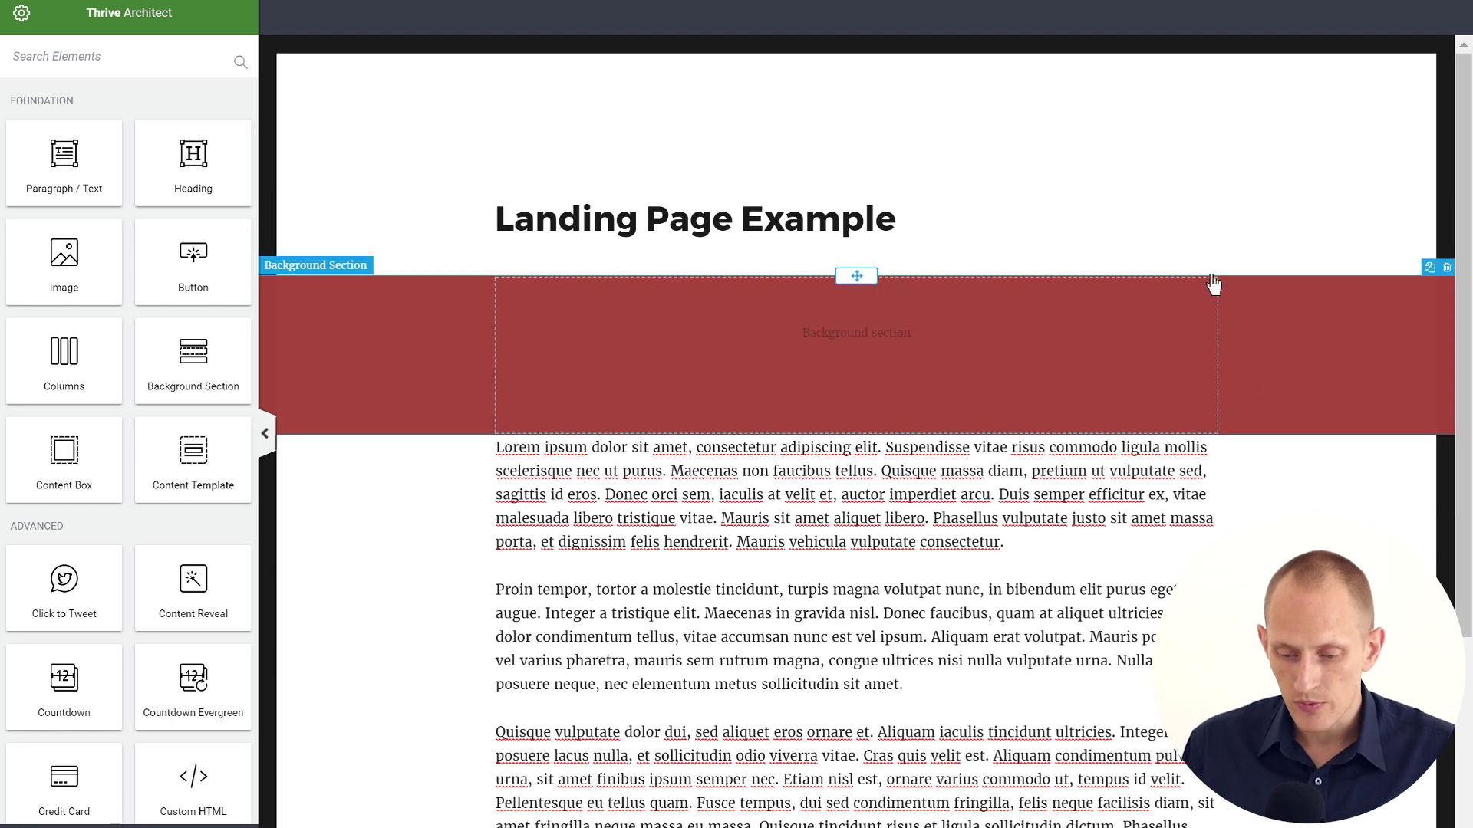
Step: Delete the red background section and drop a Columns element below the heading
{"action": "left_click", "coordinate": [1181, 324]}
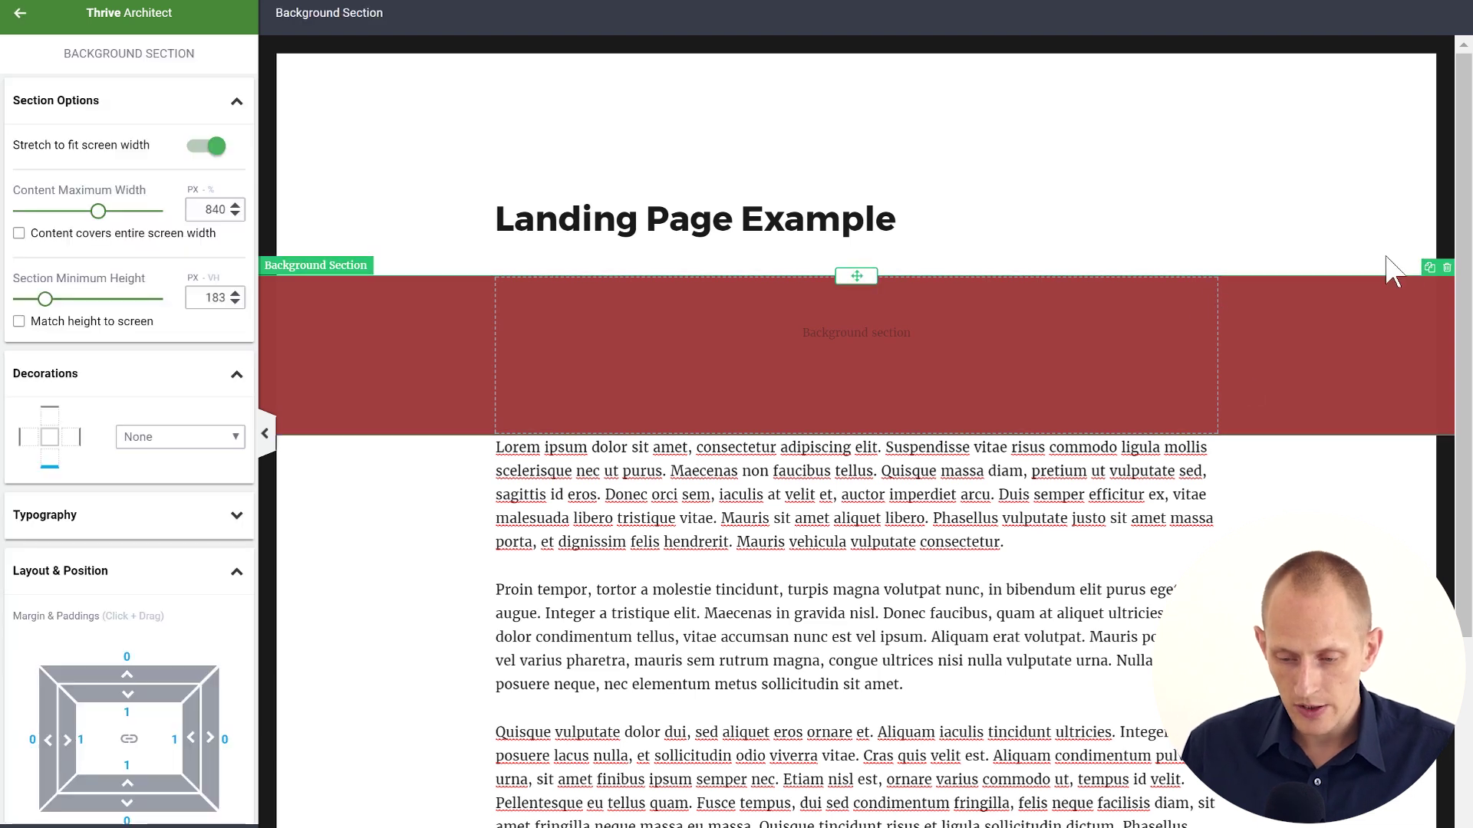
{"action": "left_click", "coordinate": [1447, 268]}
{"action": "left_click_drag", "start_coordinate": [63, 356], "coordinate": [806, 273]}
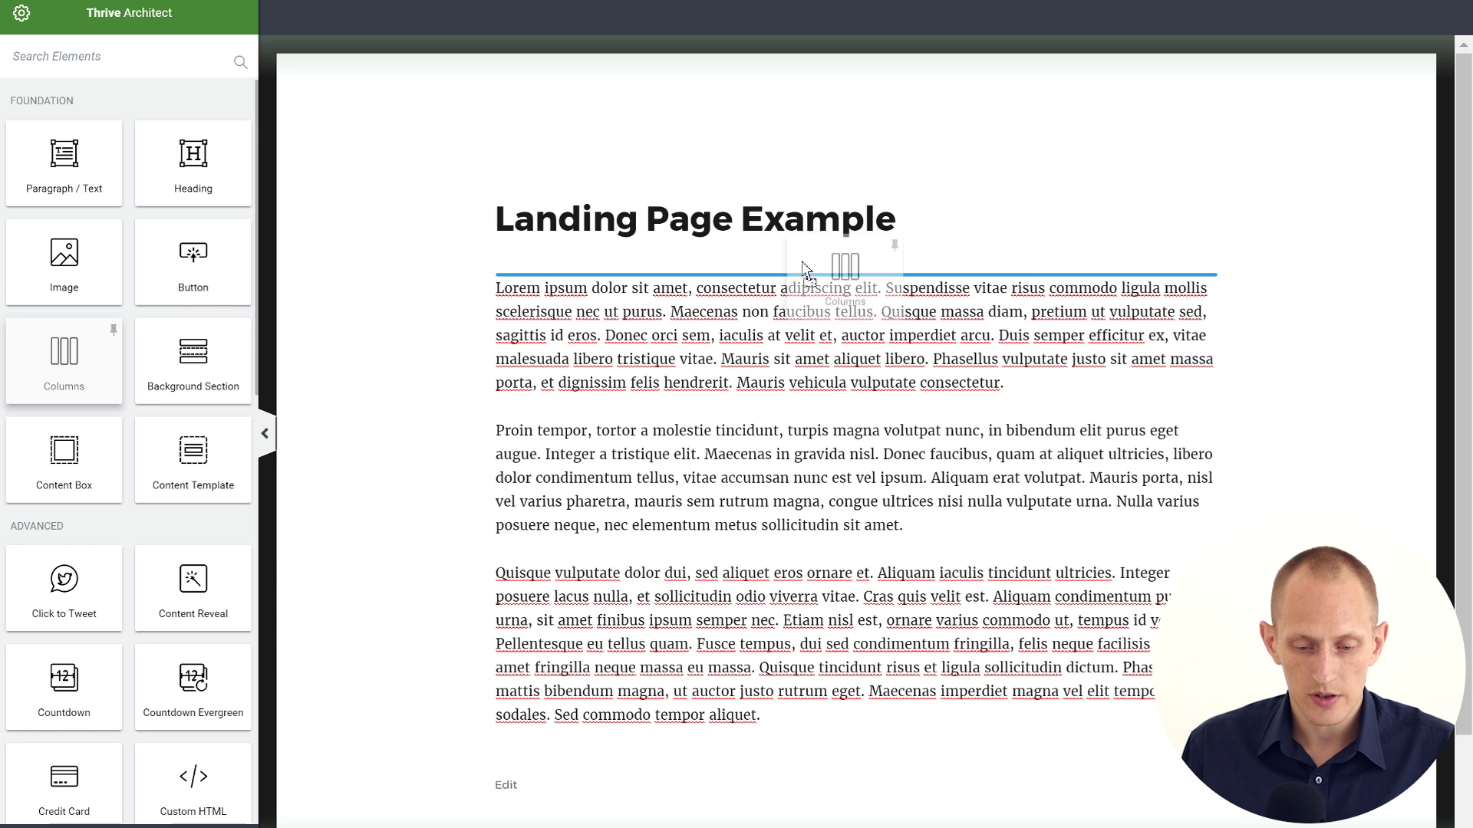
{"action": "left_click", "coordinate": [805, 315]}
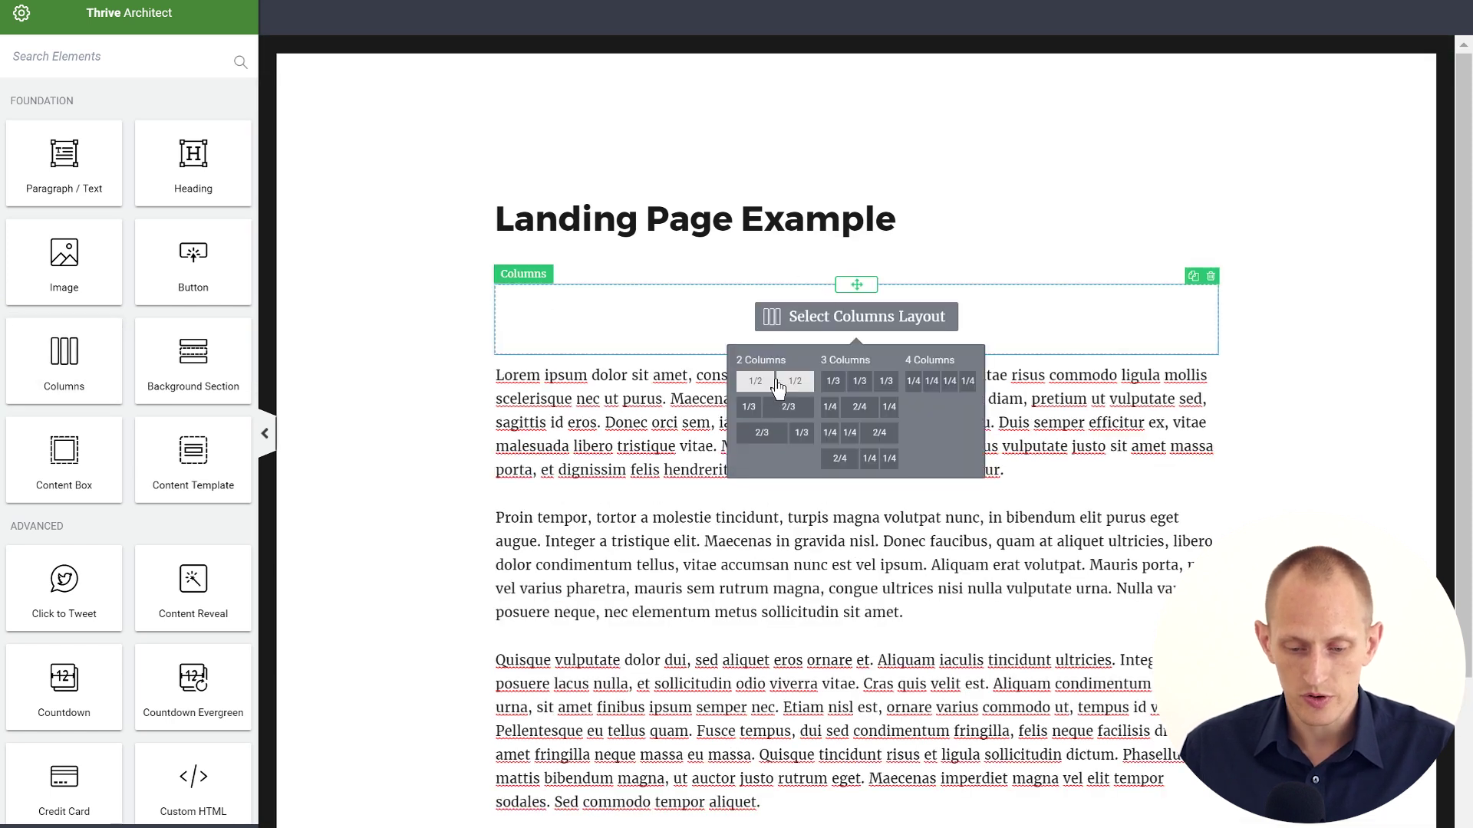
Step: Apply the 1/2 + 1/2 layout and give the left column a red background
{"action": "left_click", "coordinate": [760, 385]}
{"action": "left_click", "coordinate": [542, 334]}
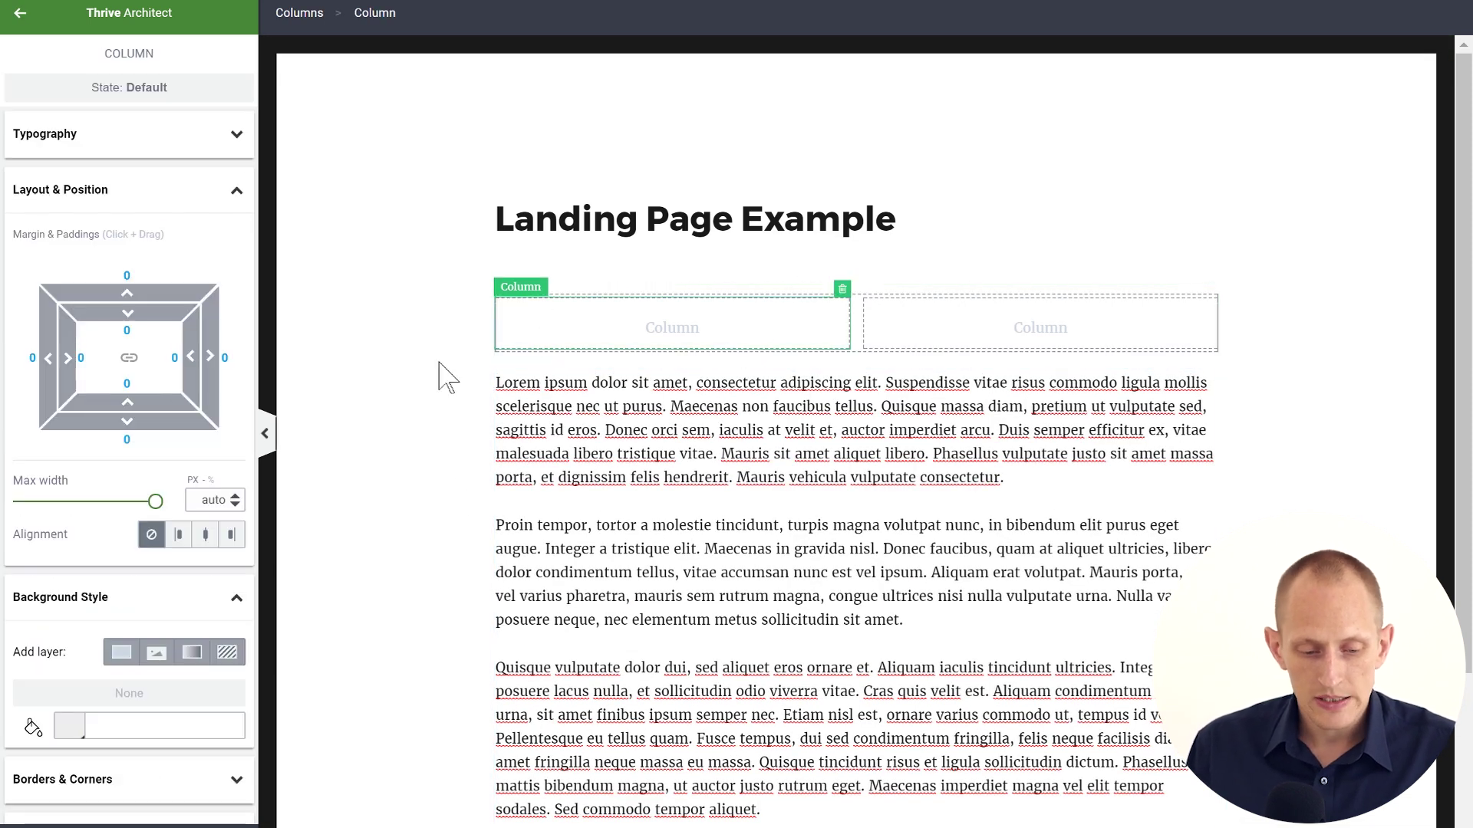
{"action": "scroll", "coordinate": [136, 457], "scroll_direction": "down", "scroll_amount": 3}
{"action": "scroll", "coordinate": [137, 458], "scroll_direction": "down", "scroll_amount": 2}
{"action": "left_click", "coordinate": [69, 542]}
{"action": "scroll", "coordinate": [70, 542], "scroll_direction": "down", "scroll_amount": 3}
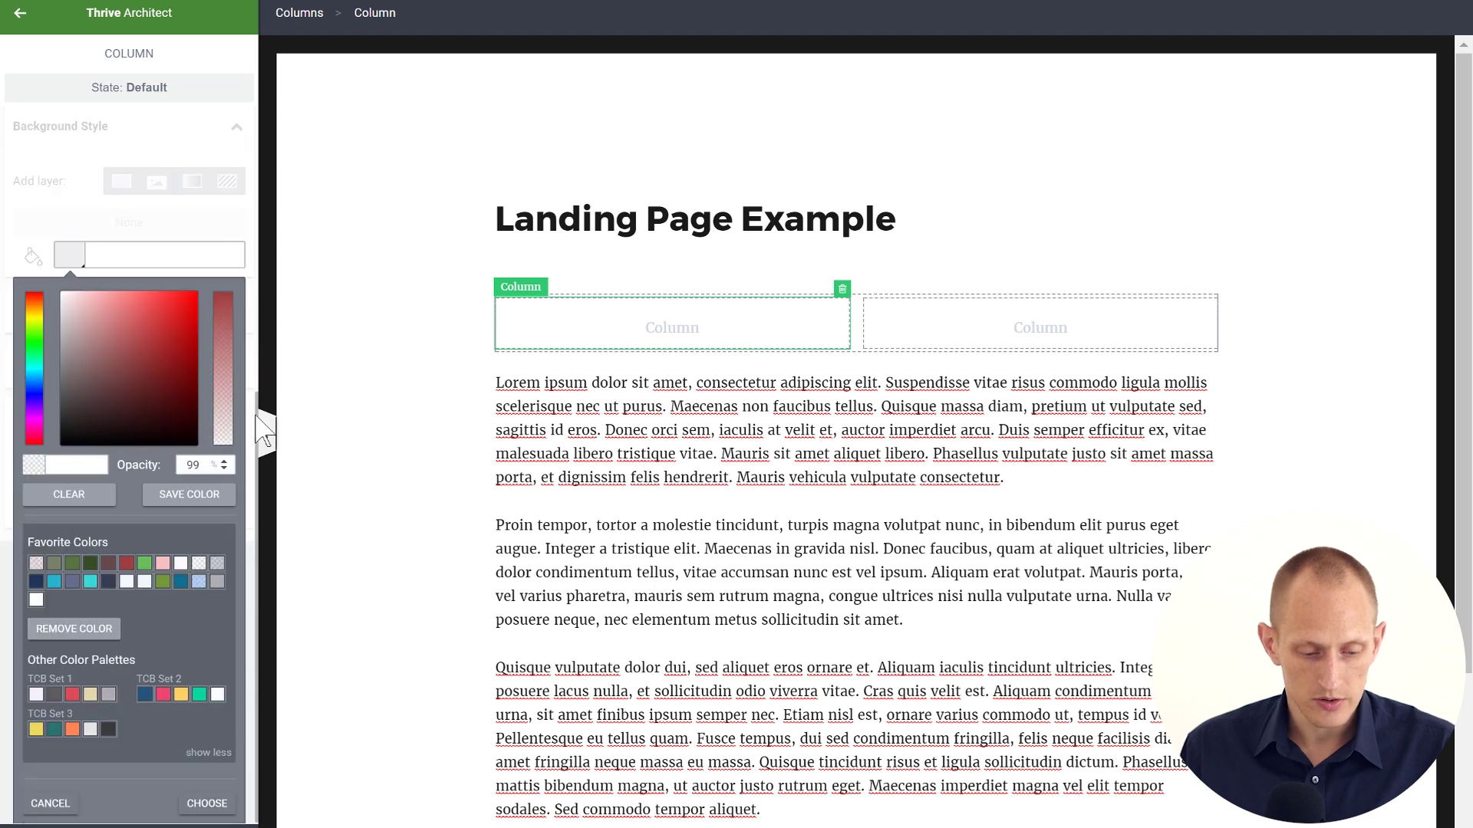
{"action": "left_click", "coordinate": [126, 565]}
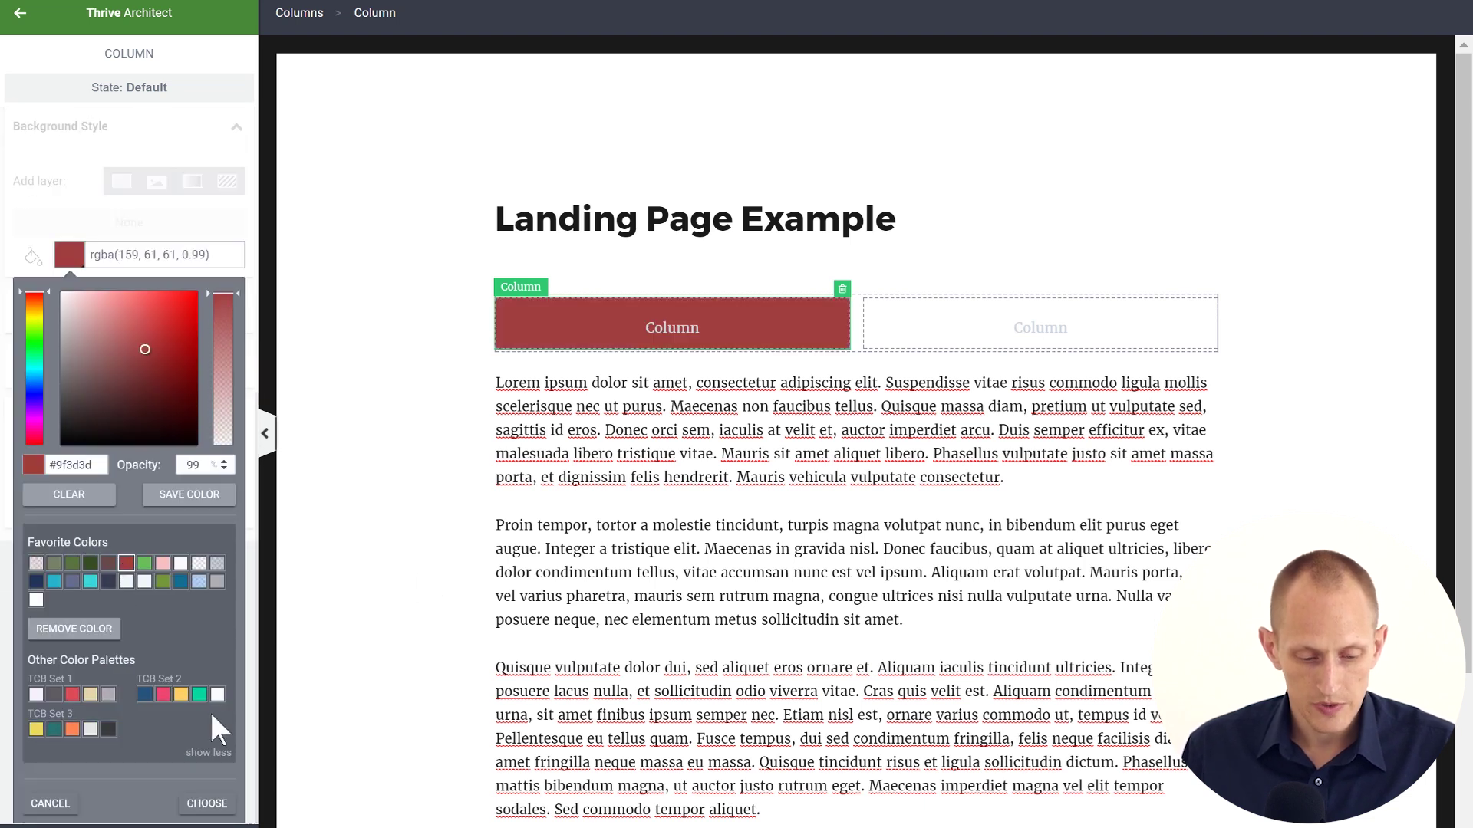
{"action": "left_click", "coordinate": [207, 804]}
Step: Give the right column a blue background colour
{"action": "left_click", "coordinate": [921, 334]}
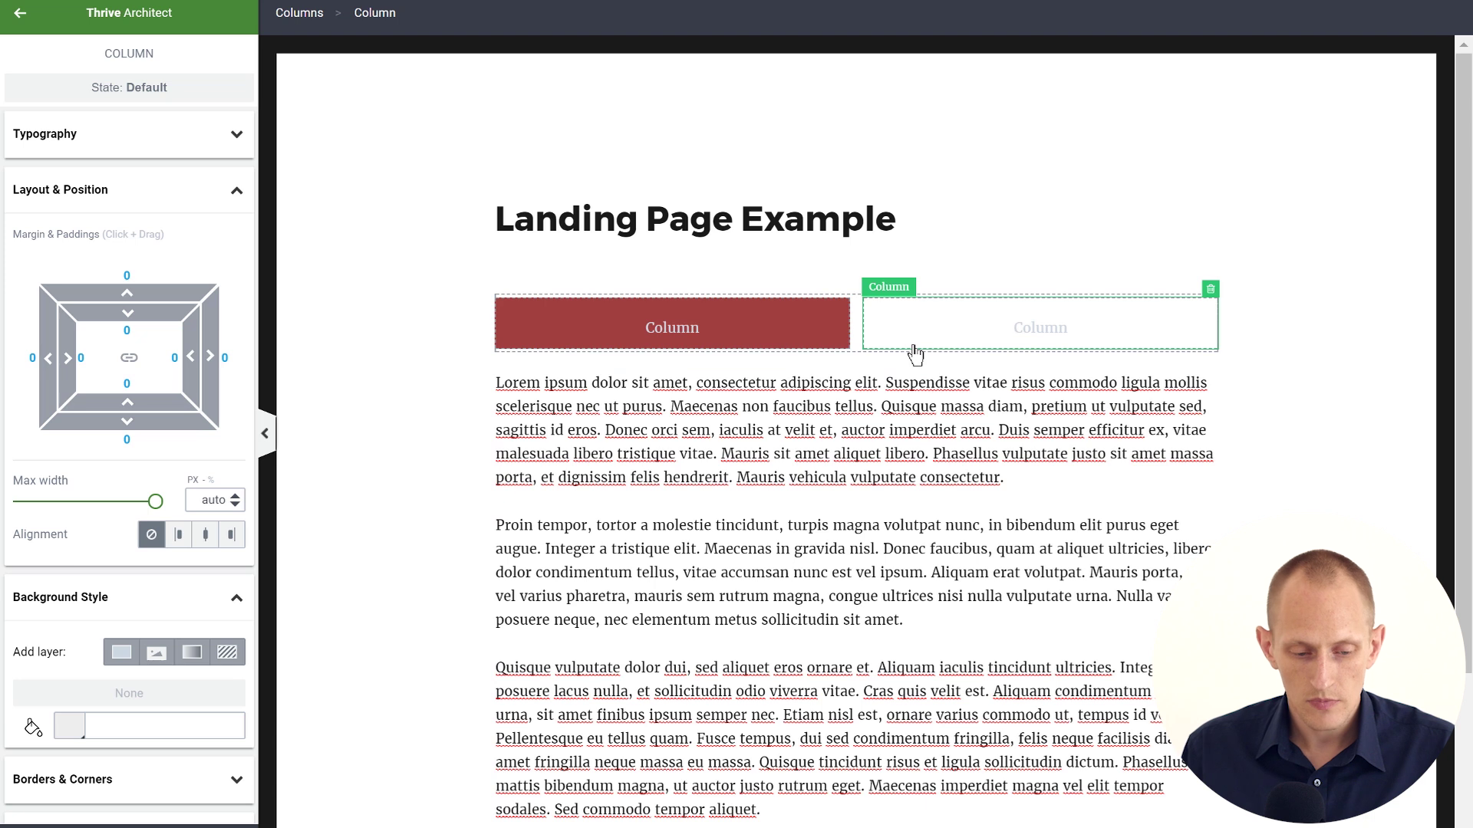
{"action": "left_click", "coordinate": [69, 726]}
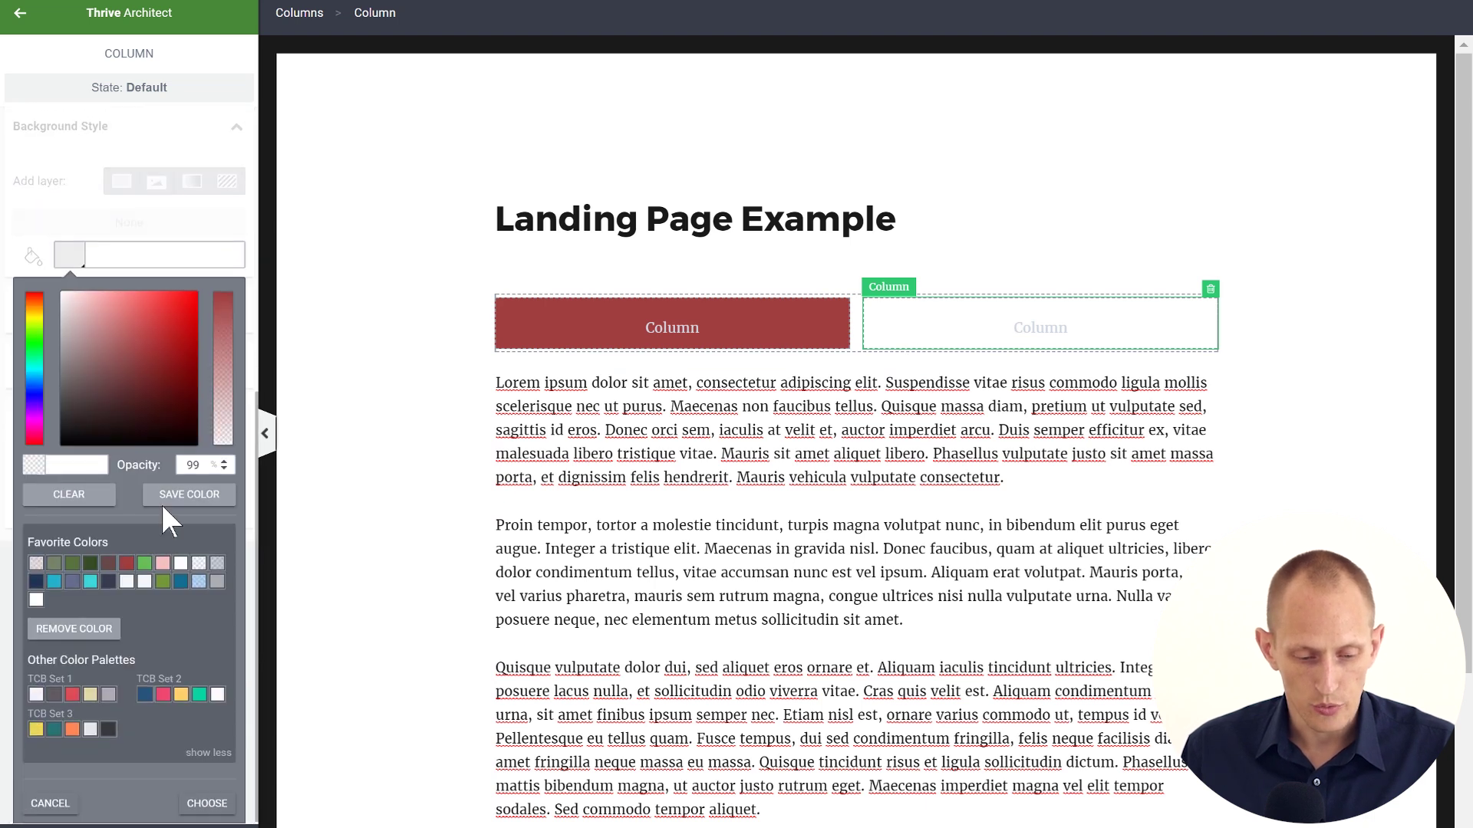
{"action": "double_click", "coordinate": [178, 580]}
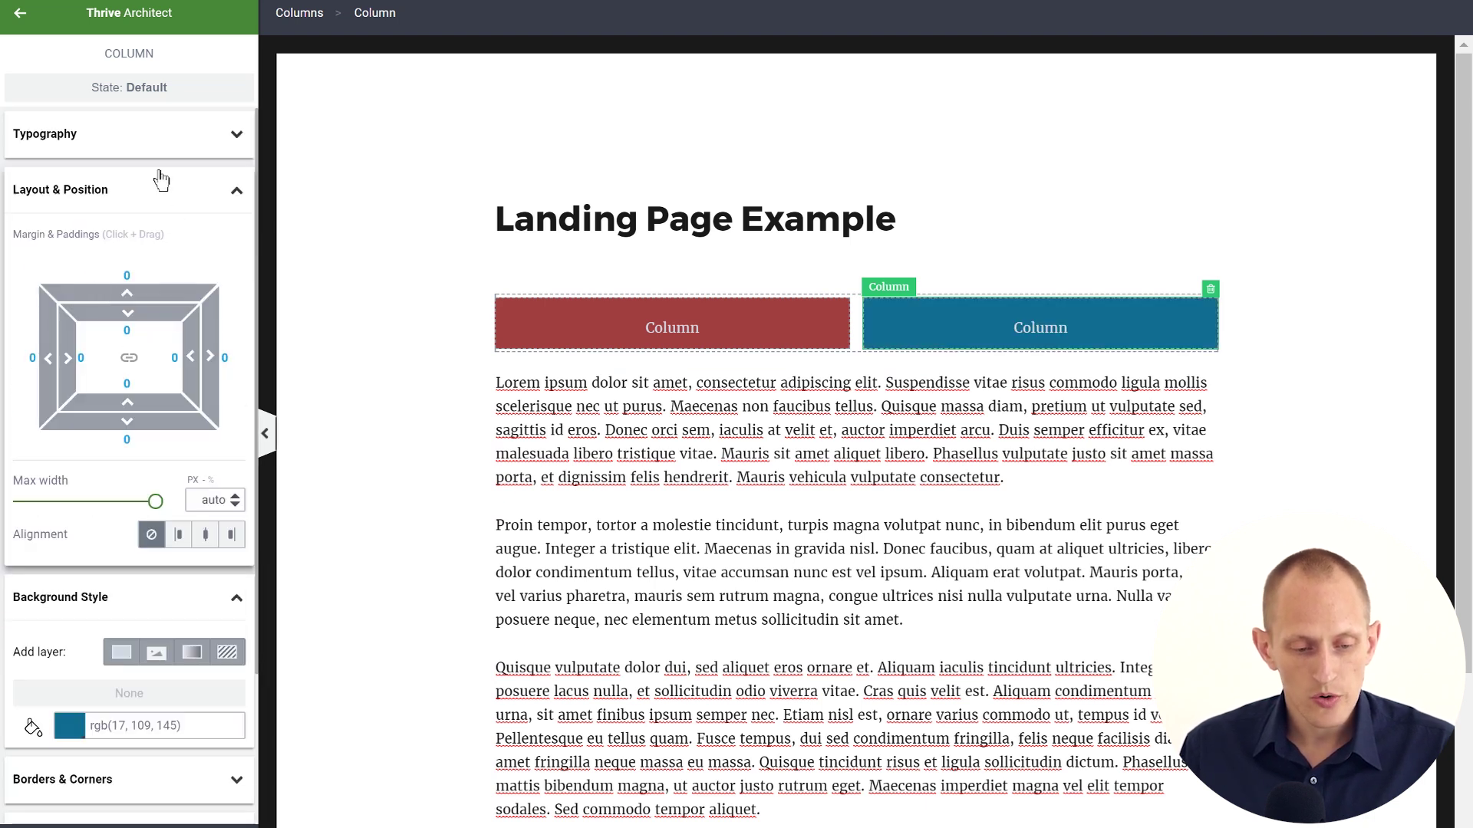
{"action": "scroll", "coordinate": [127, 150], "scroll_direction": "down", "scroll_amount": 1}
{"action": "scroll", "coordinate": [127, 150], "scroll_direction": "up", "scroll_amount": 1}
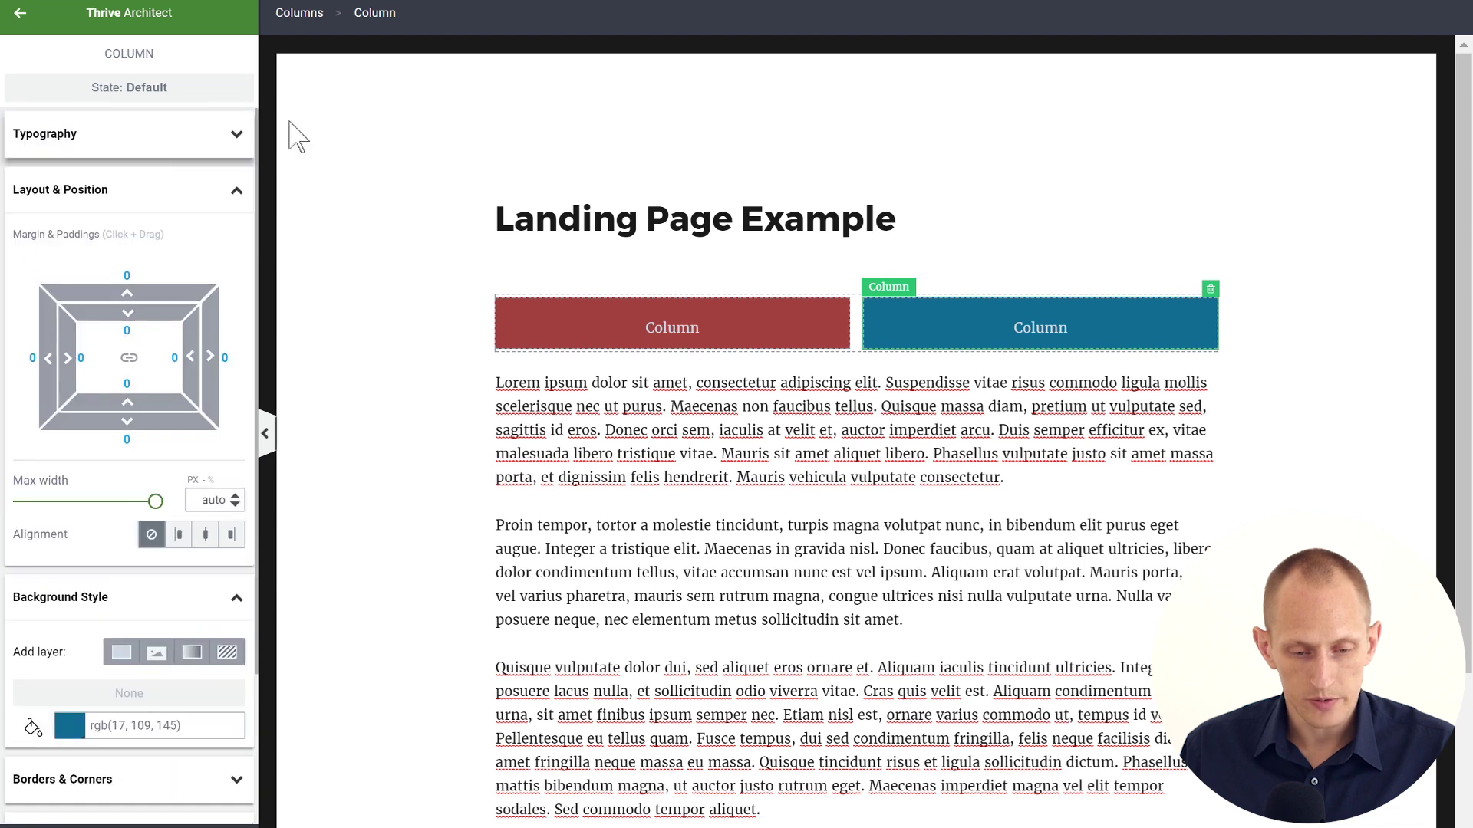
Step: Set the columns block to 270 px minimum height, 0 gutter width, and full screen width
{"action": "left_click", "coordinate": [299, 13]}
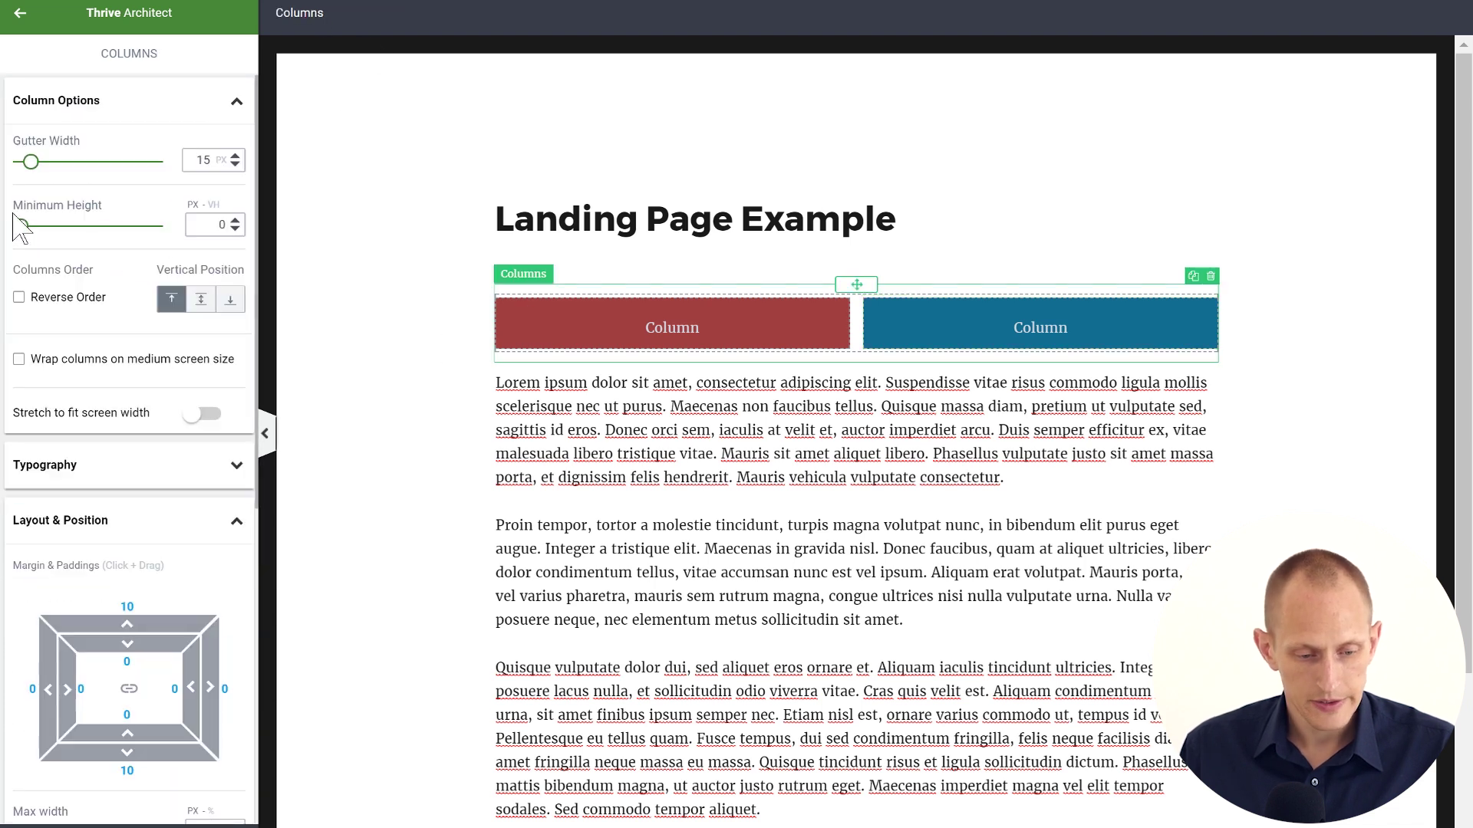
{"action": "left_click_drag", "start_coordinate": [21, 227], "coordinate": [57, 227]}
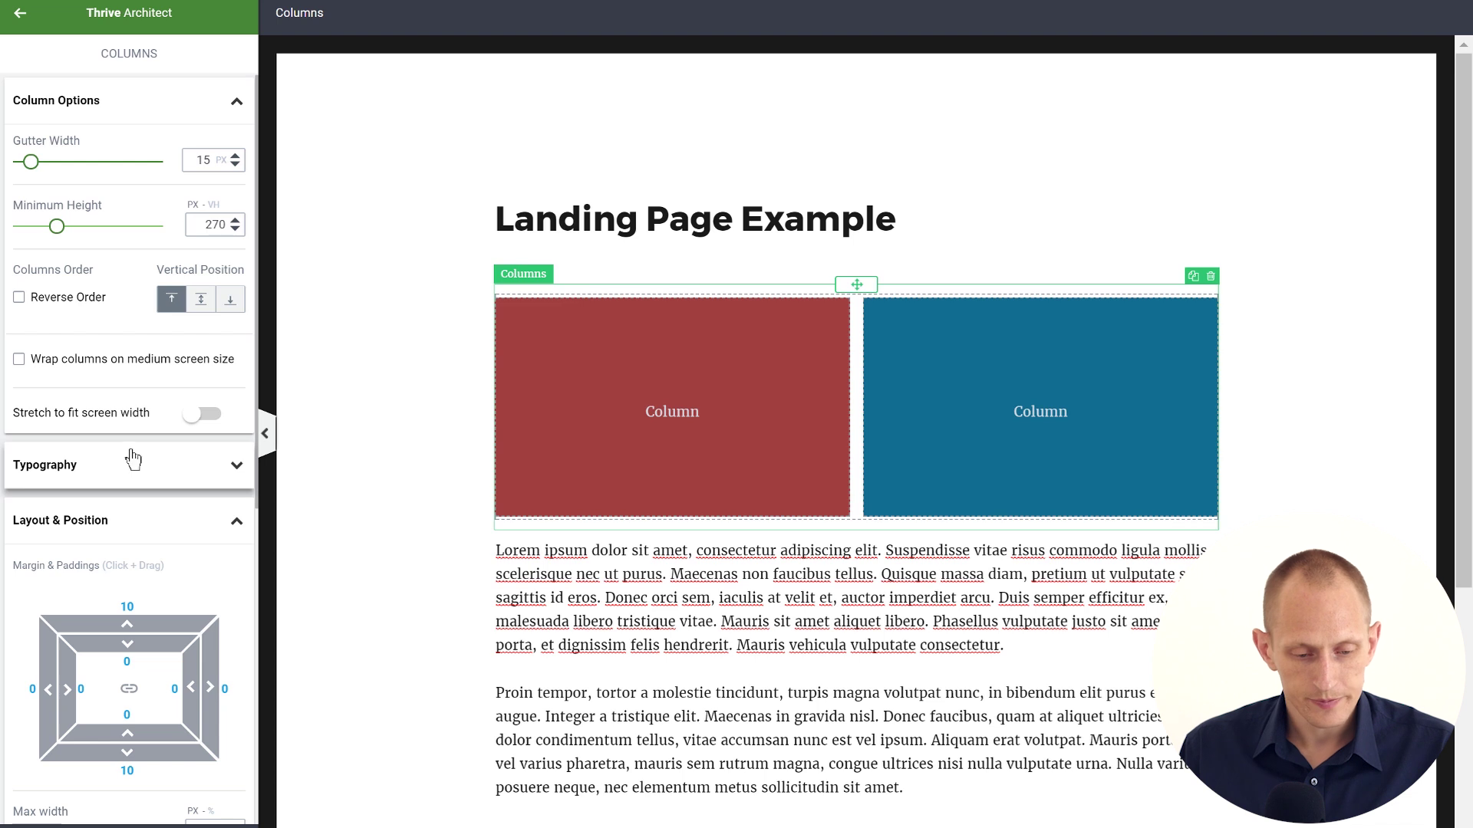
{"action": "mouse_move", "coordinate": [32, 163]}
{"action": "left_mouse_down"}
{"action": "mouse_move", "coordinate": [19, 162]}
{"action": "mouse_move", "coordinate": [134, 162]}
{"action": "mouse_move", "coordinate": [19, 163]}
{"action": "left_mouse_up"}
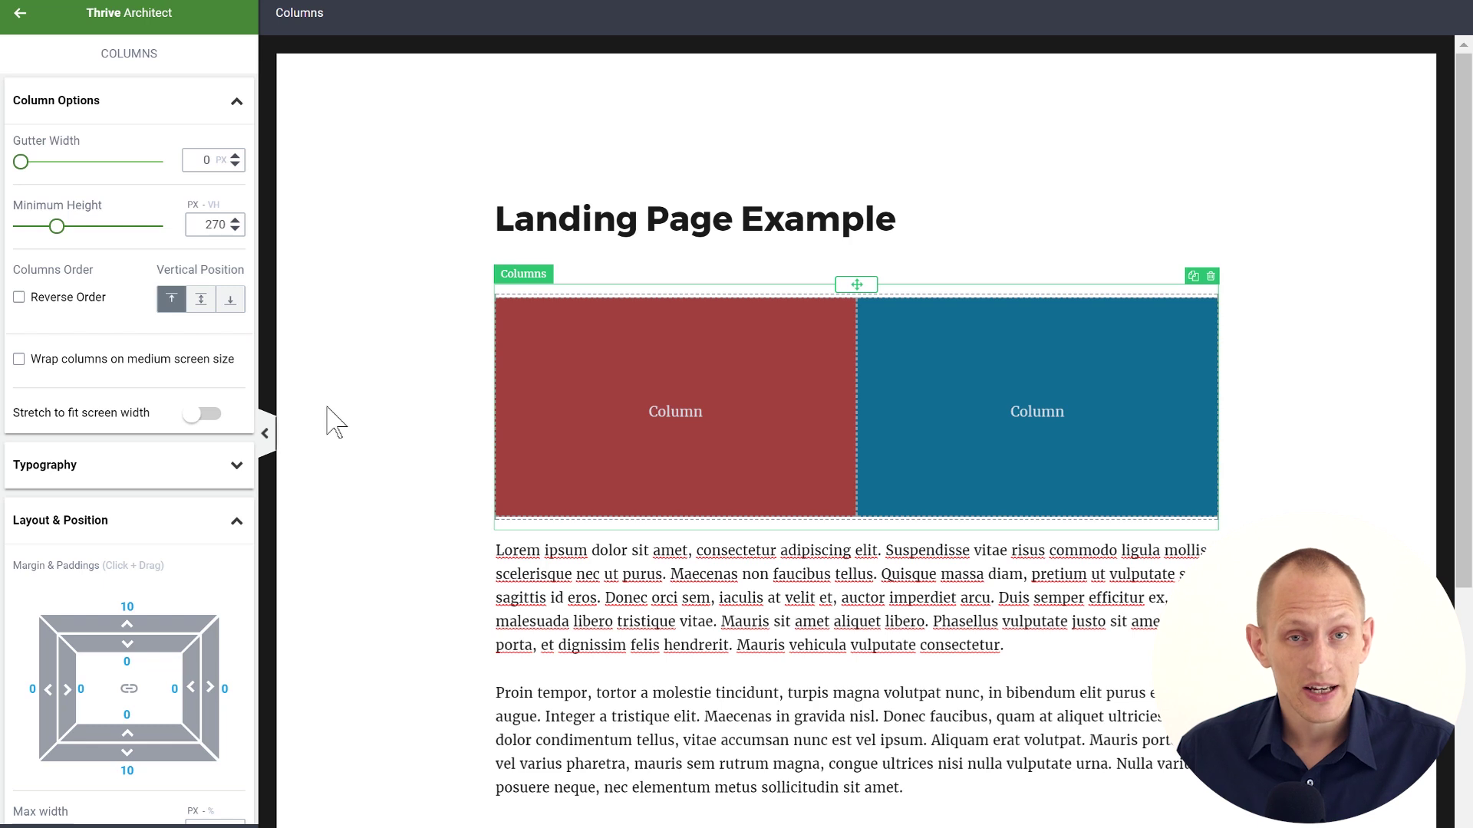
{"action": "left_click", "coordinate": [206, 415]}
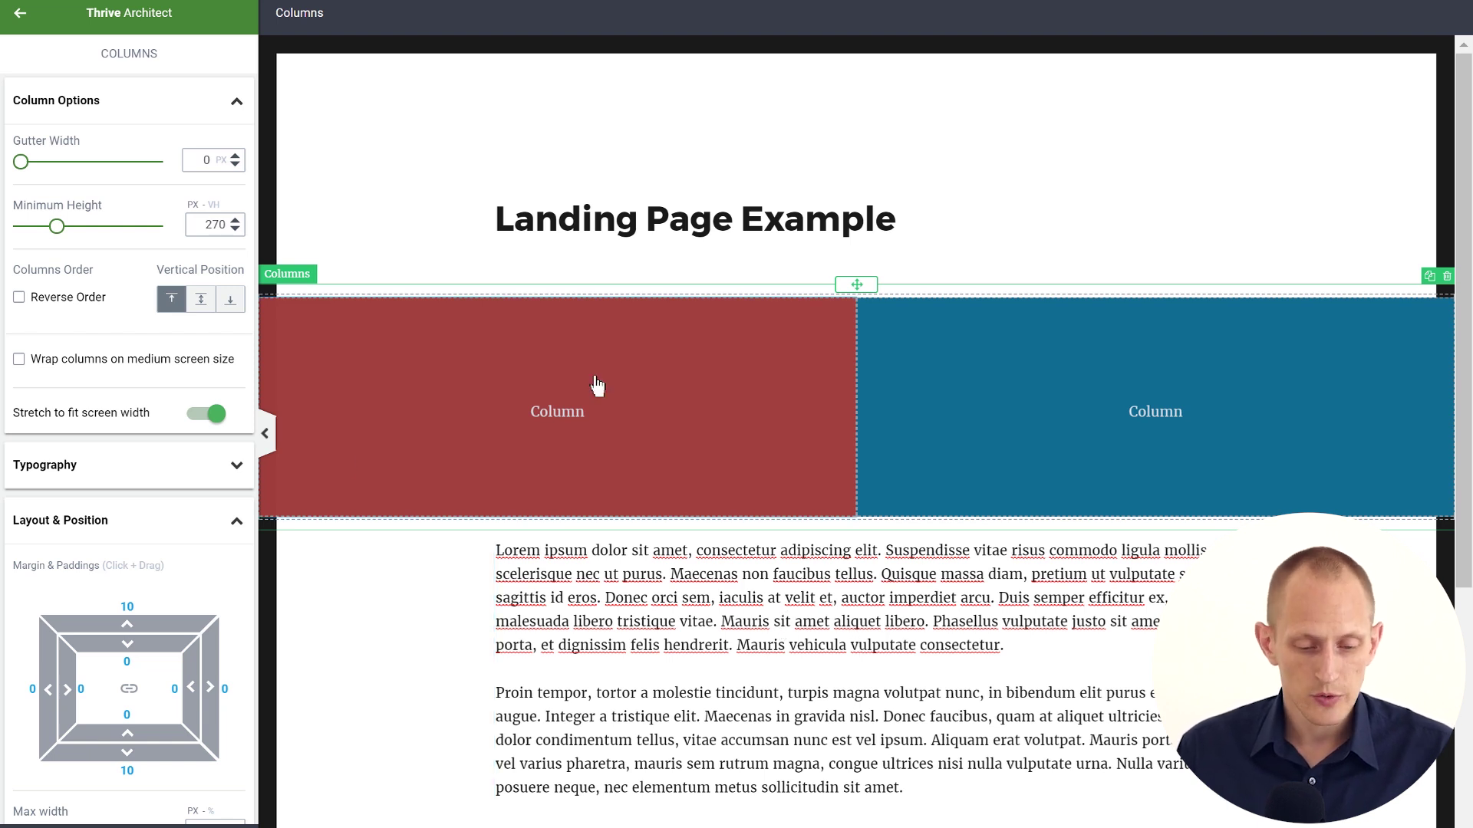
Step: Make the foggy forest Media Library image the left column's background, displayed as Stretch
{"action": "left_click", "coordinate": [441, 411]}
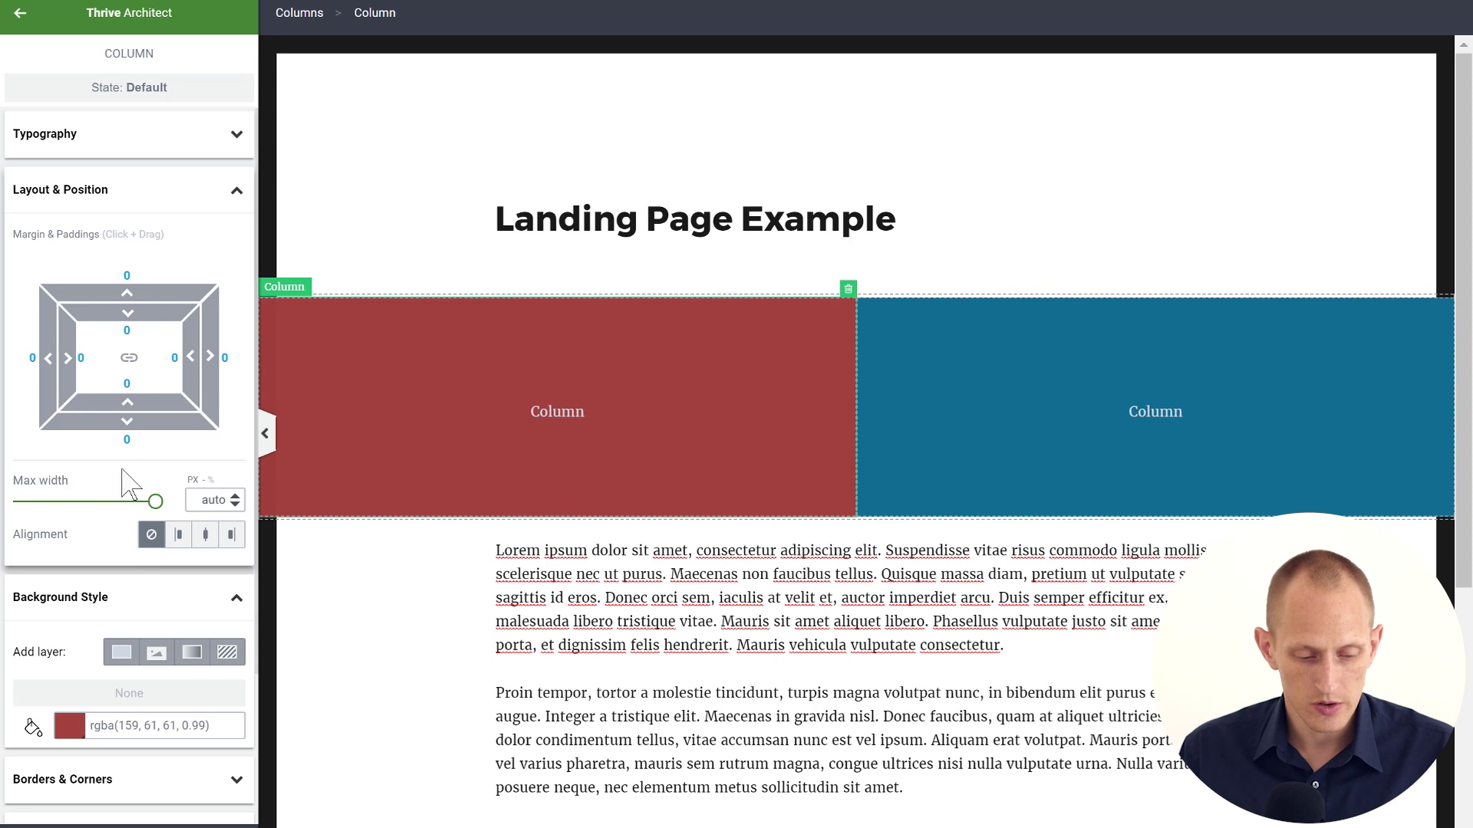
{"action": "scroll", "coordinate": [126, 460], "scroll_direction": "down", "scroll_amount": 5}
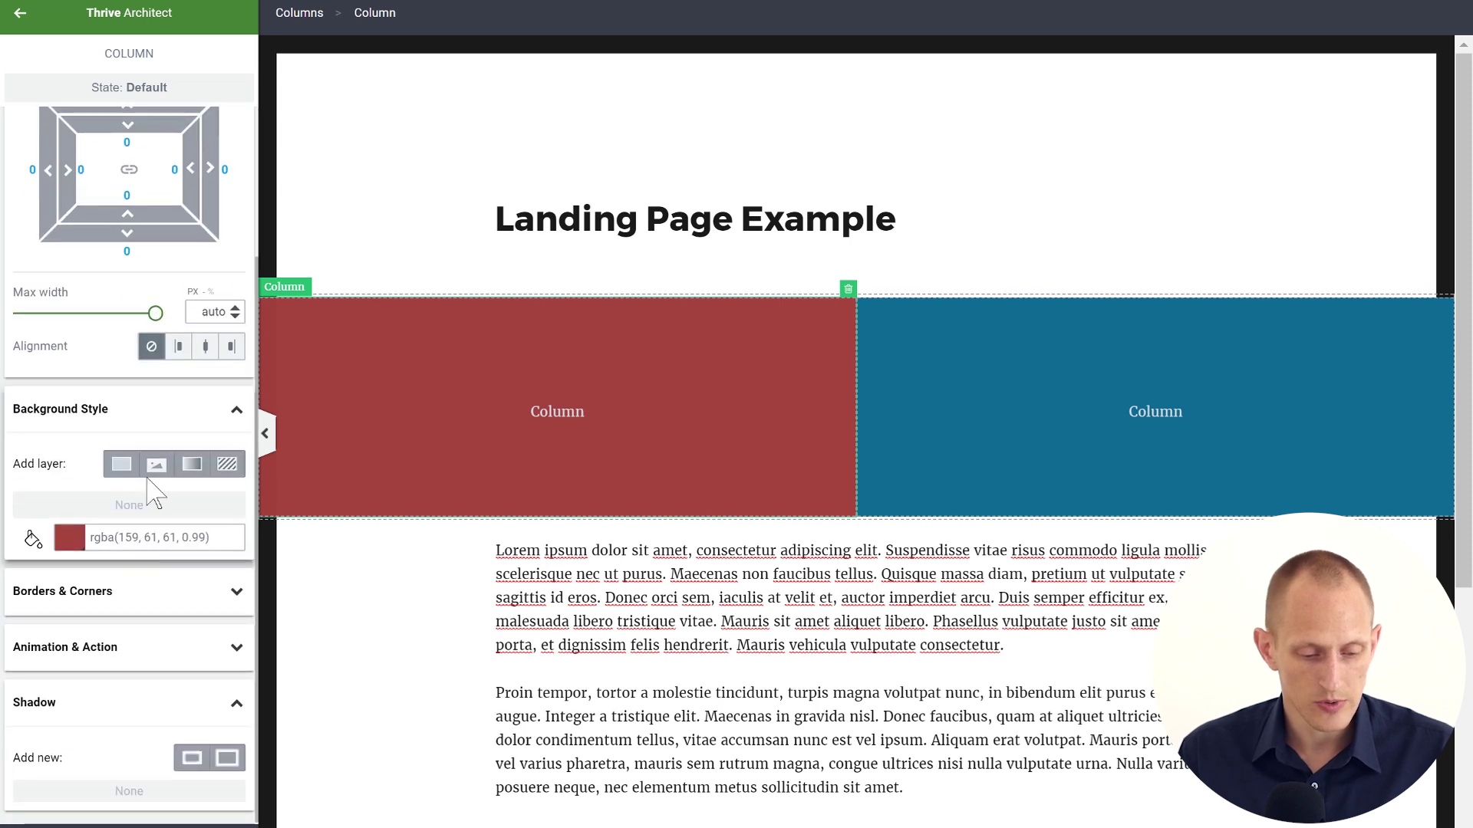
{"action": "left_click", "coordinate": [155, 464]}
{"action": "left_click", "coordinate": [72, 531]}
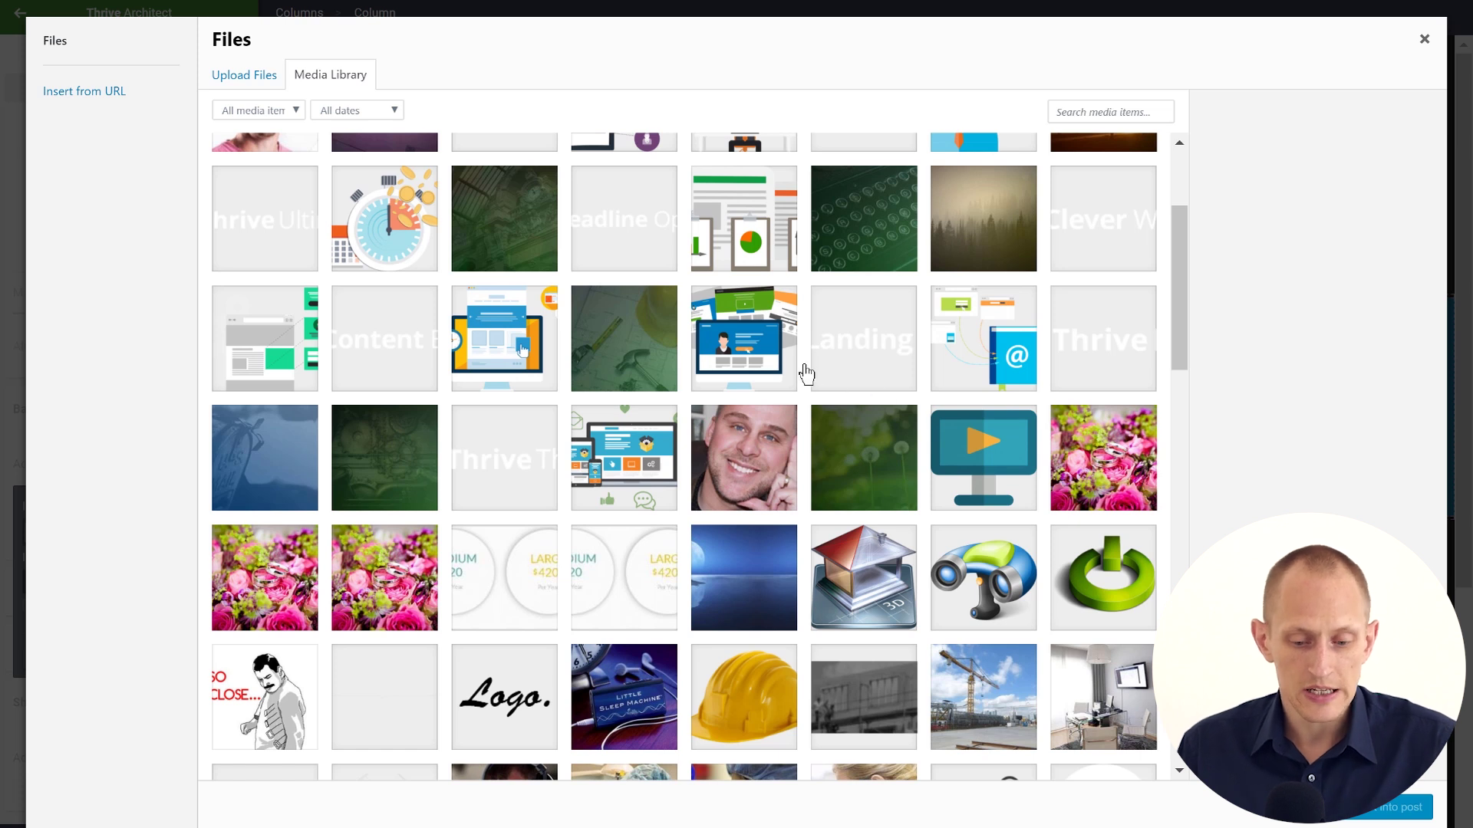
{"action": "left_click", "coordinate": [982, 263]}
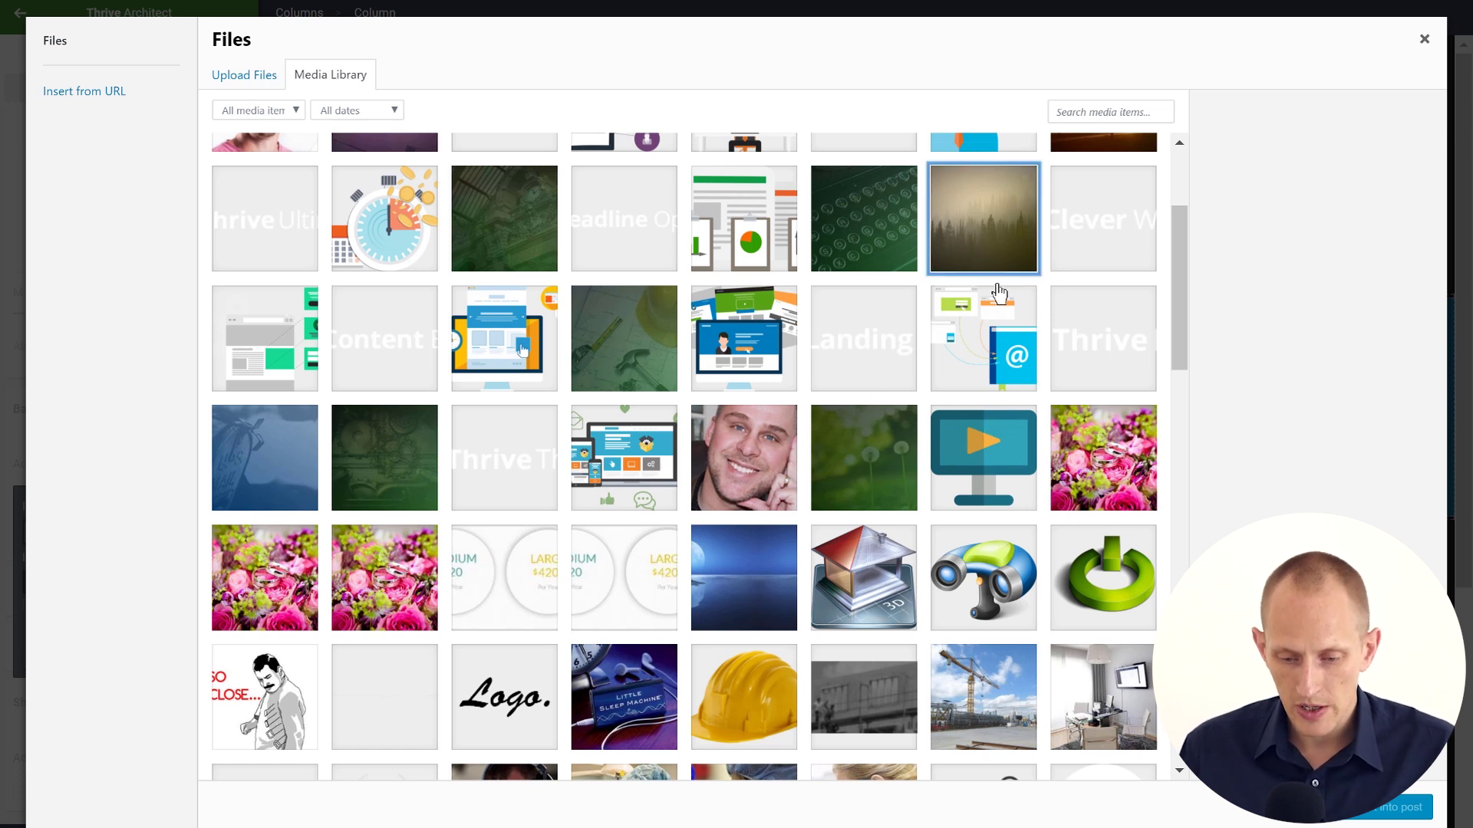
{"action": "left_click", "coordinate": [1399, 808]}
{"action": "left_click", "coordinate": [126, 583]}
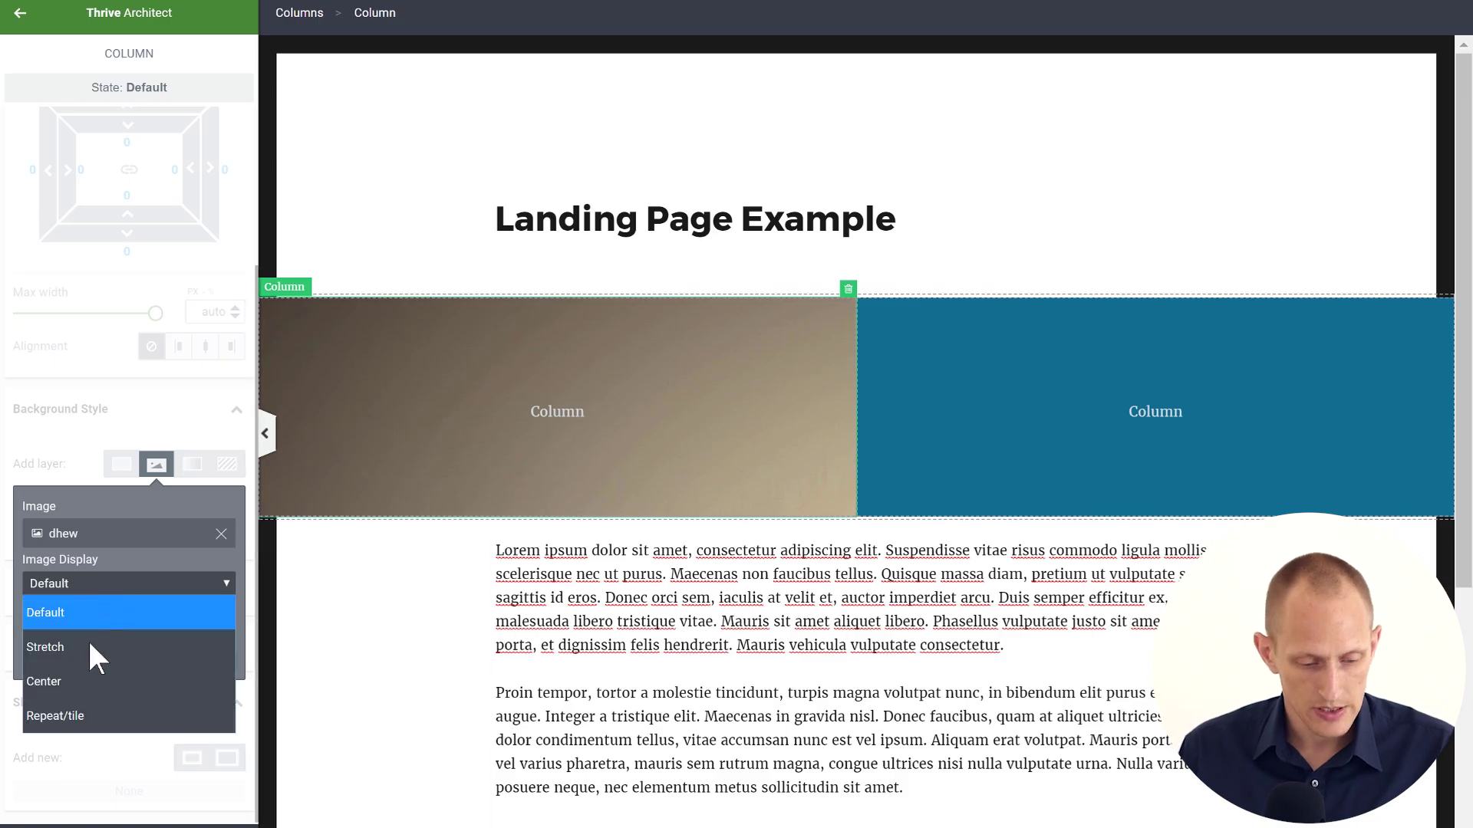
{"action": "left_click", "coordinate": [92, 648]}
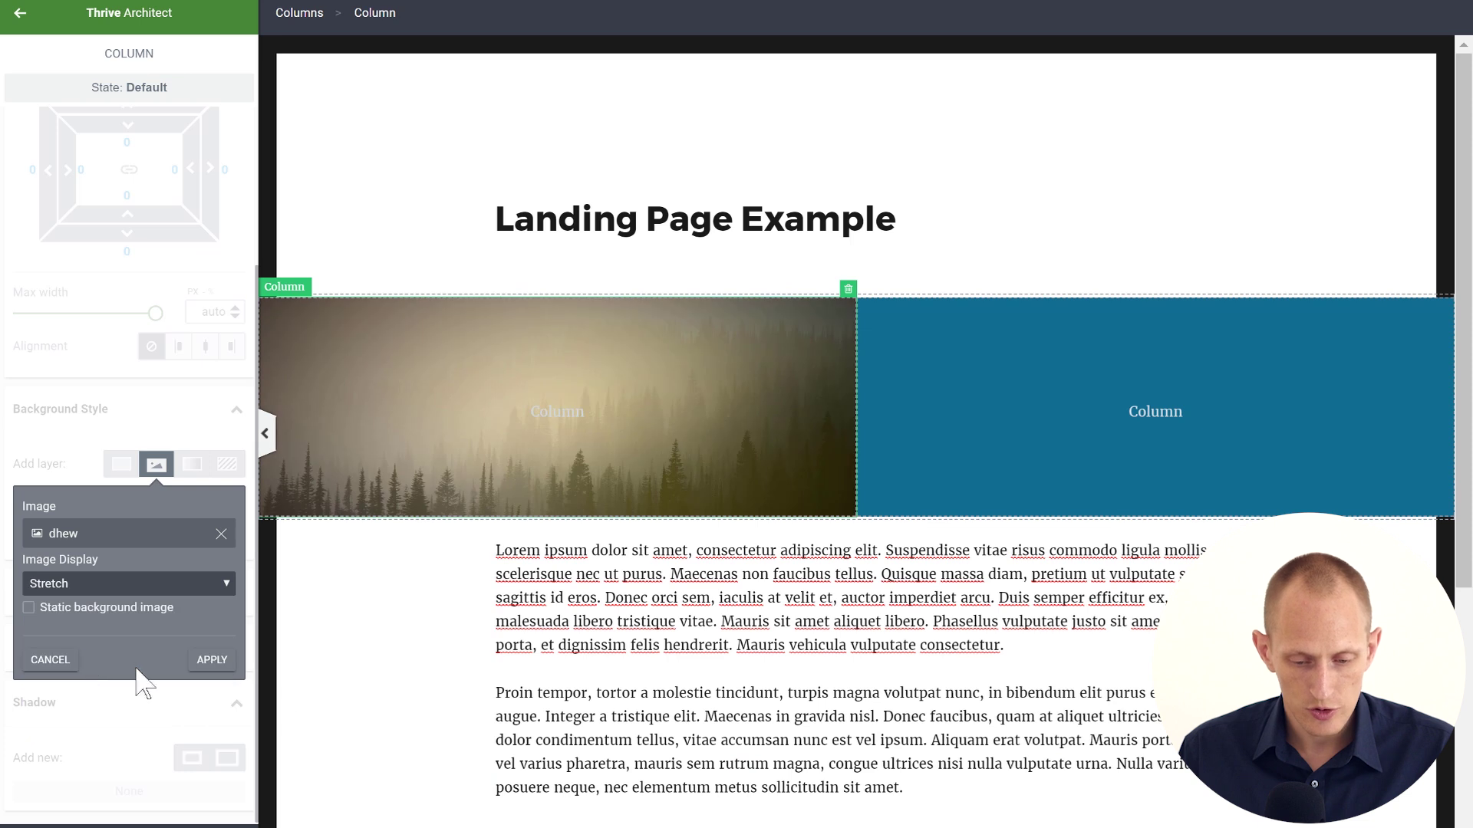
{"action": "left_click", "coordinate": [212, 659]}
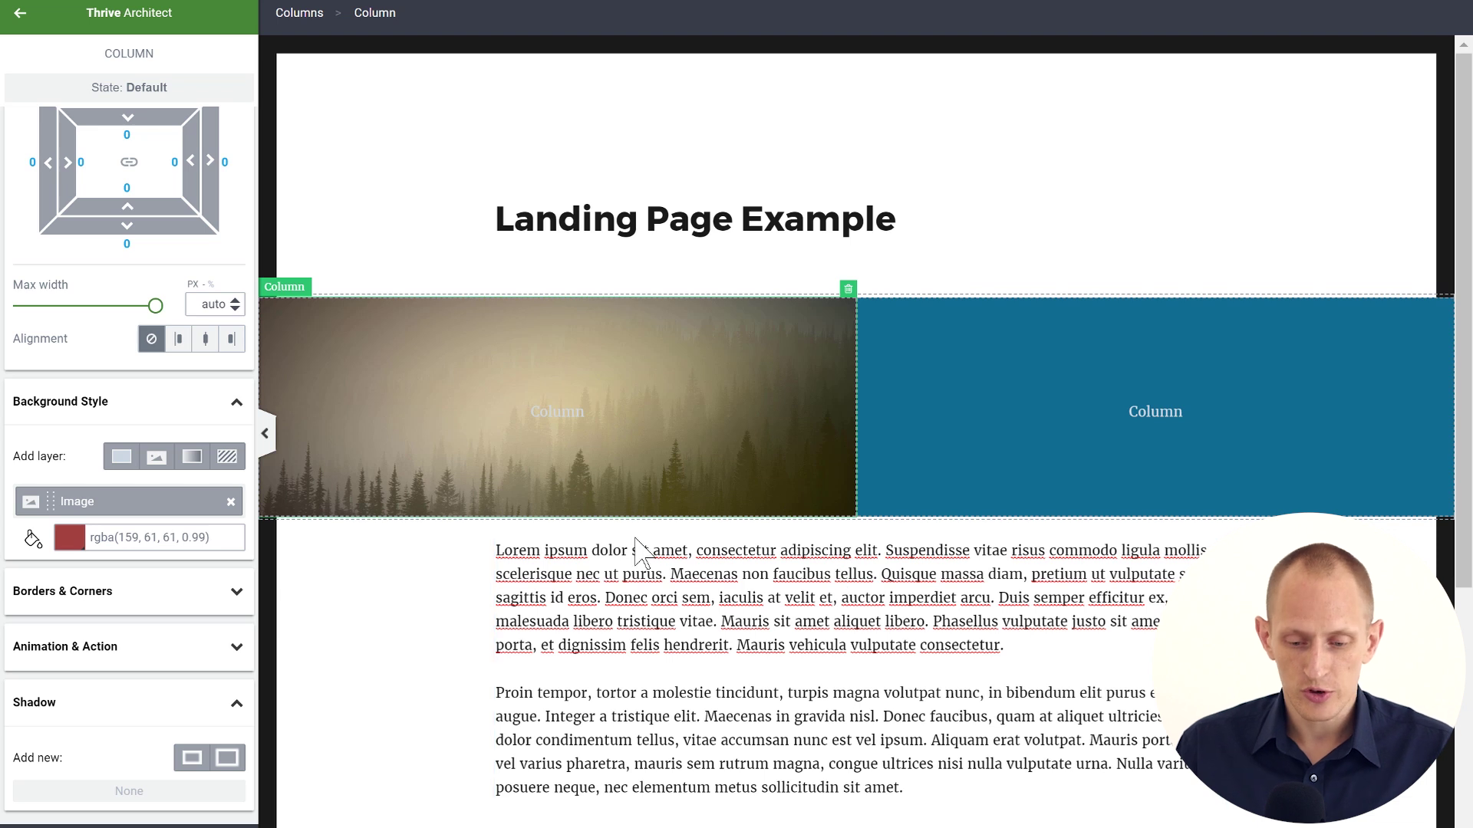
Step: Set the columns block's minimum height to 100, measured in VH units
{"action": "left_click", "coordinate": [301, 13]}
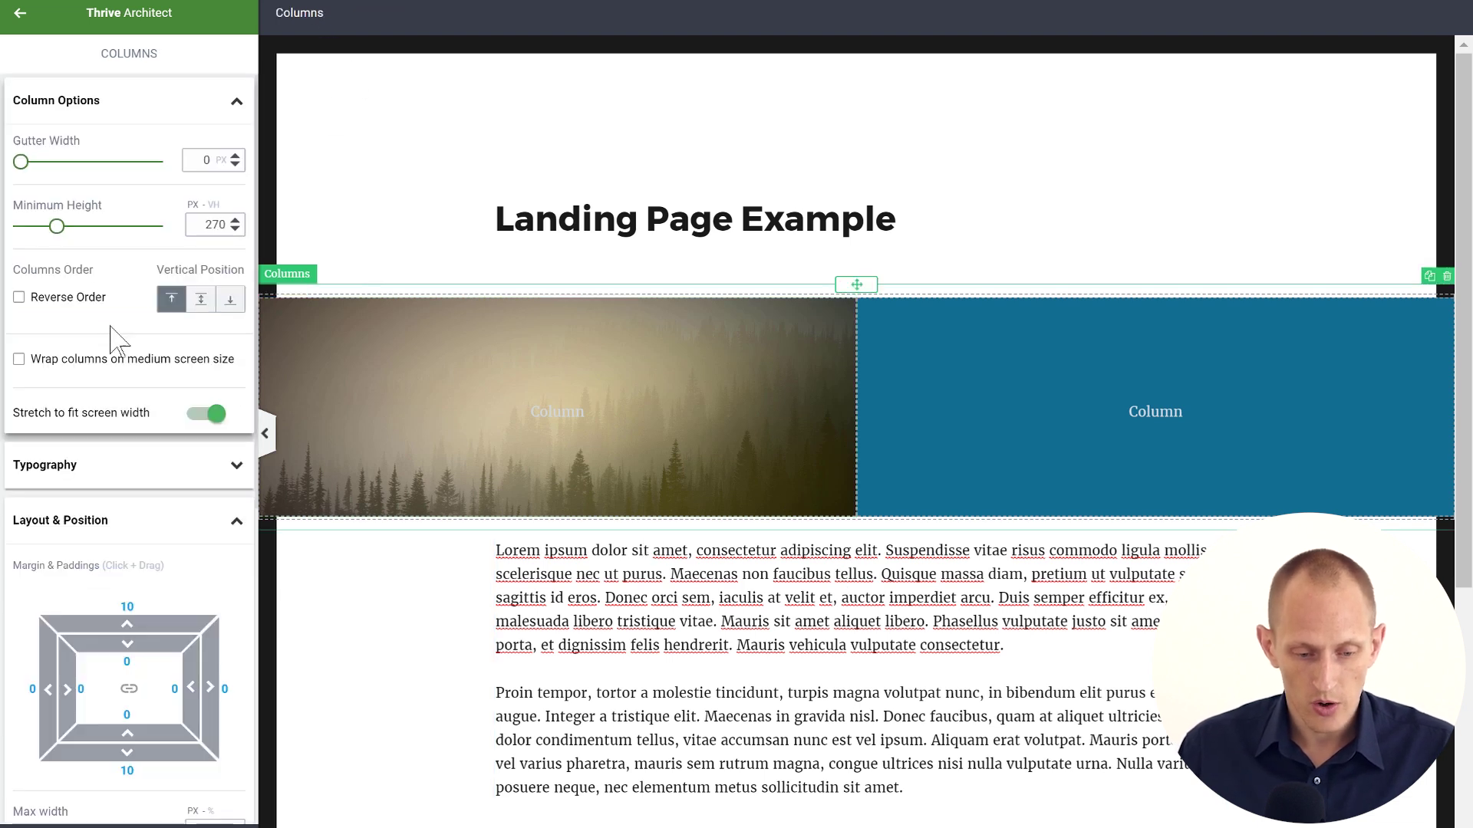
{"action": "mouse_move", "coordinate": [57, 227]}
{"action": "left_mouse_down"}
{"action": "mouse_move", "coordinate": [95, 227]}
{"action": "mouse_move", "coordinate": [76, 231]}
{"action": "left_mouse_up"}
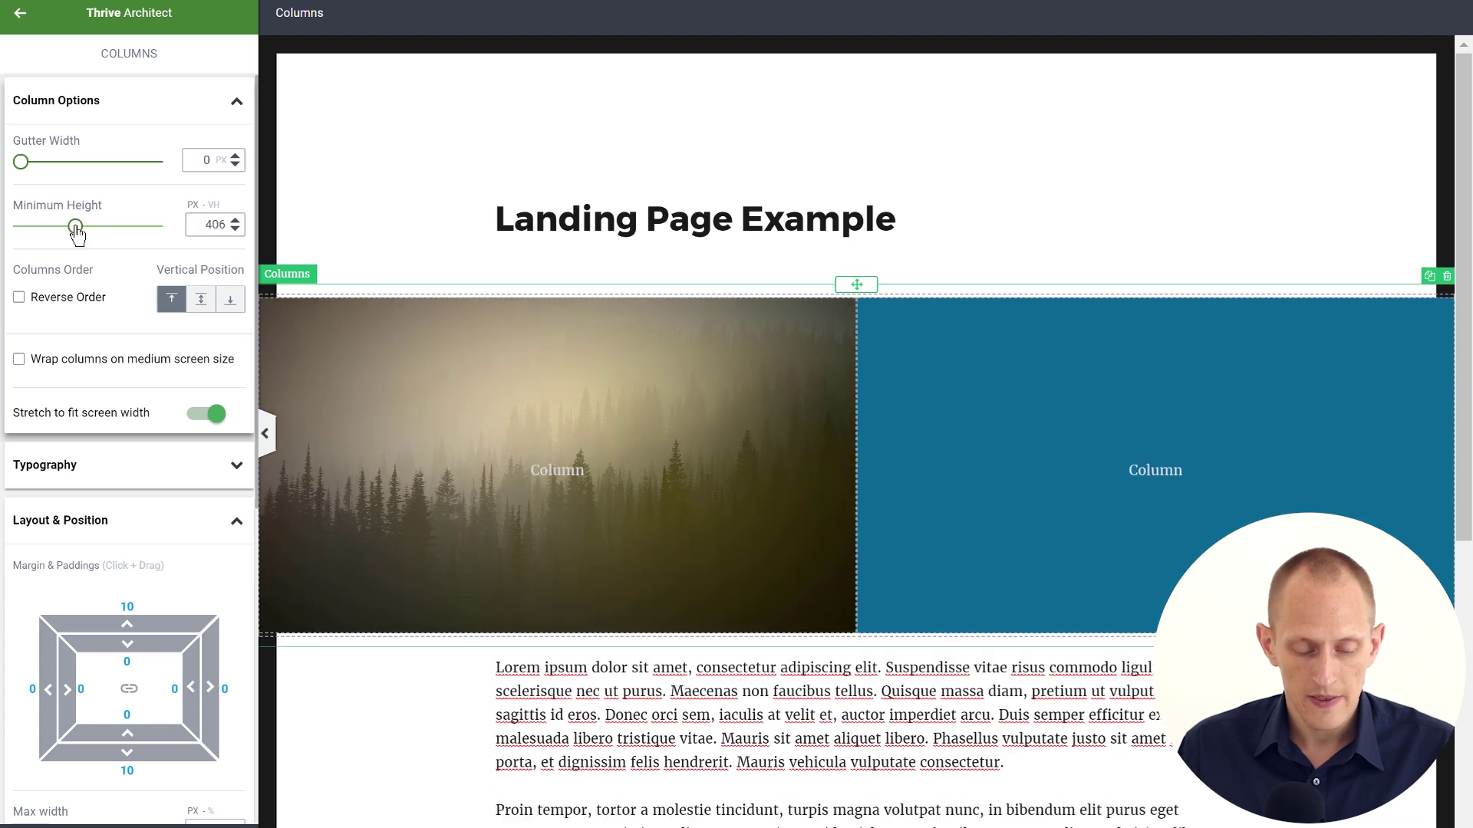
{"action": "left_click", "coordinate": [214, 206]}
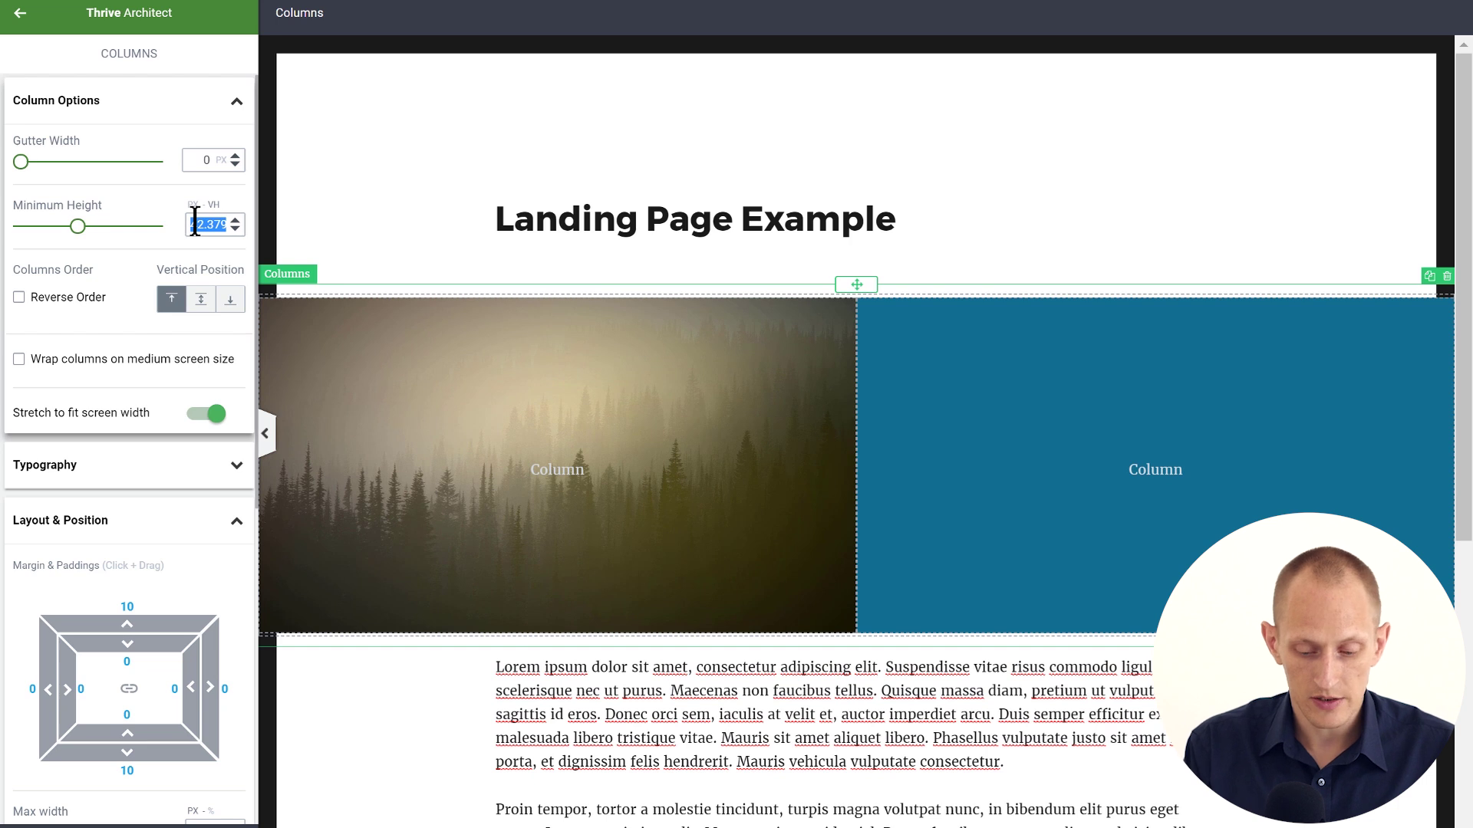
{"action": "type", "text": "100"}
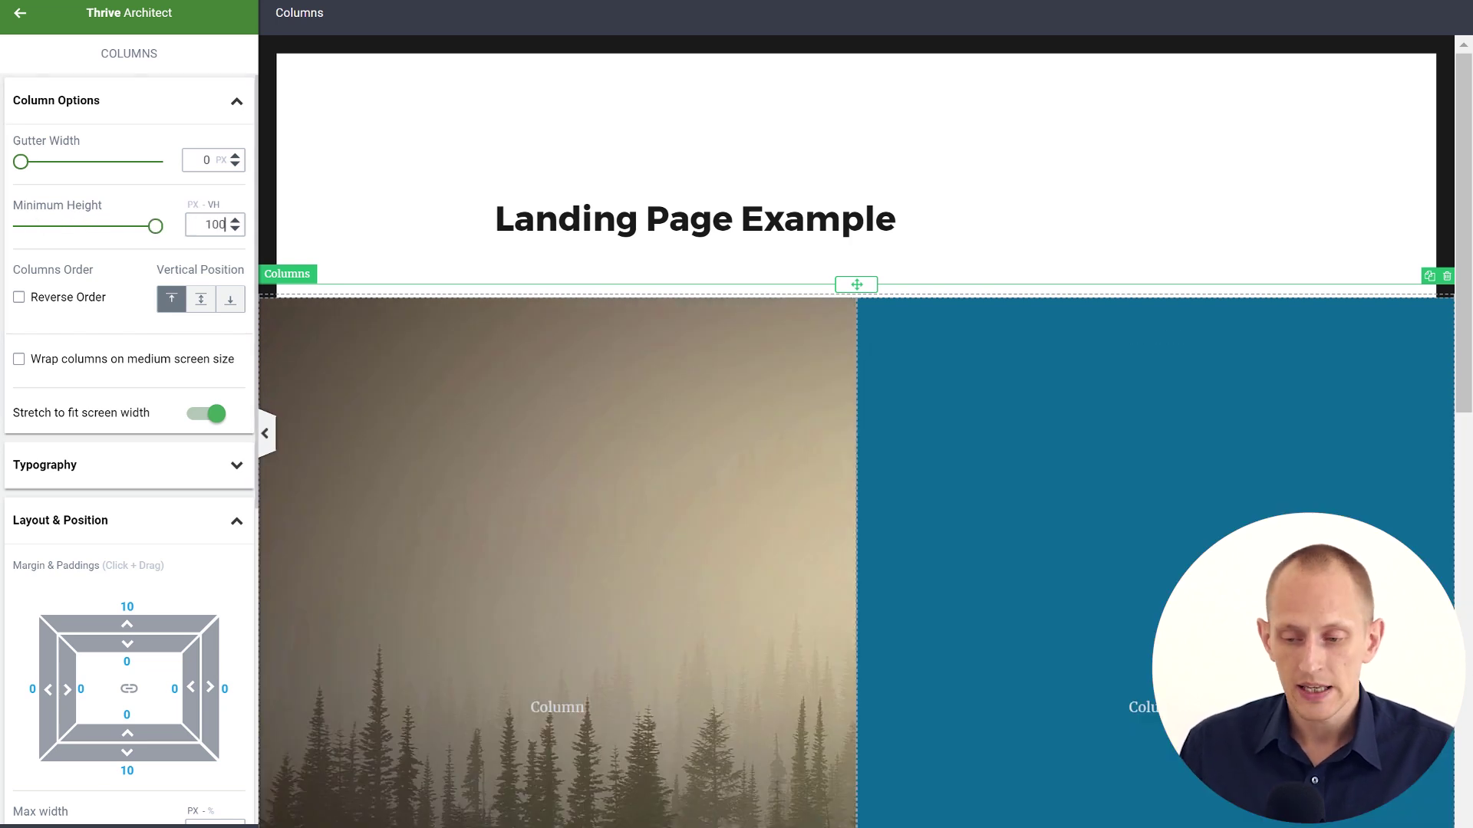
{"action": "left_click_drag", "start_coordinate": [1463, 115], "coordinate": [1462, 195]}
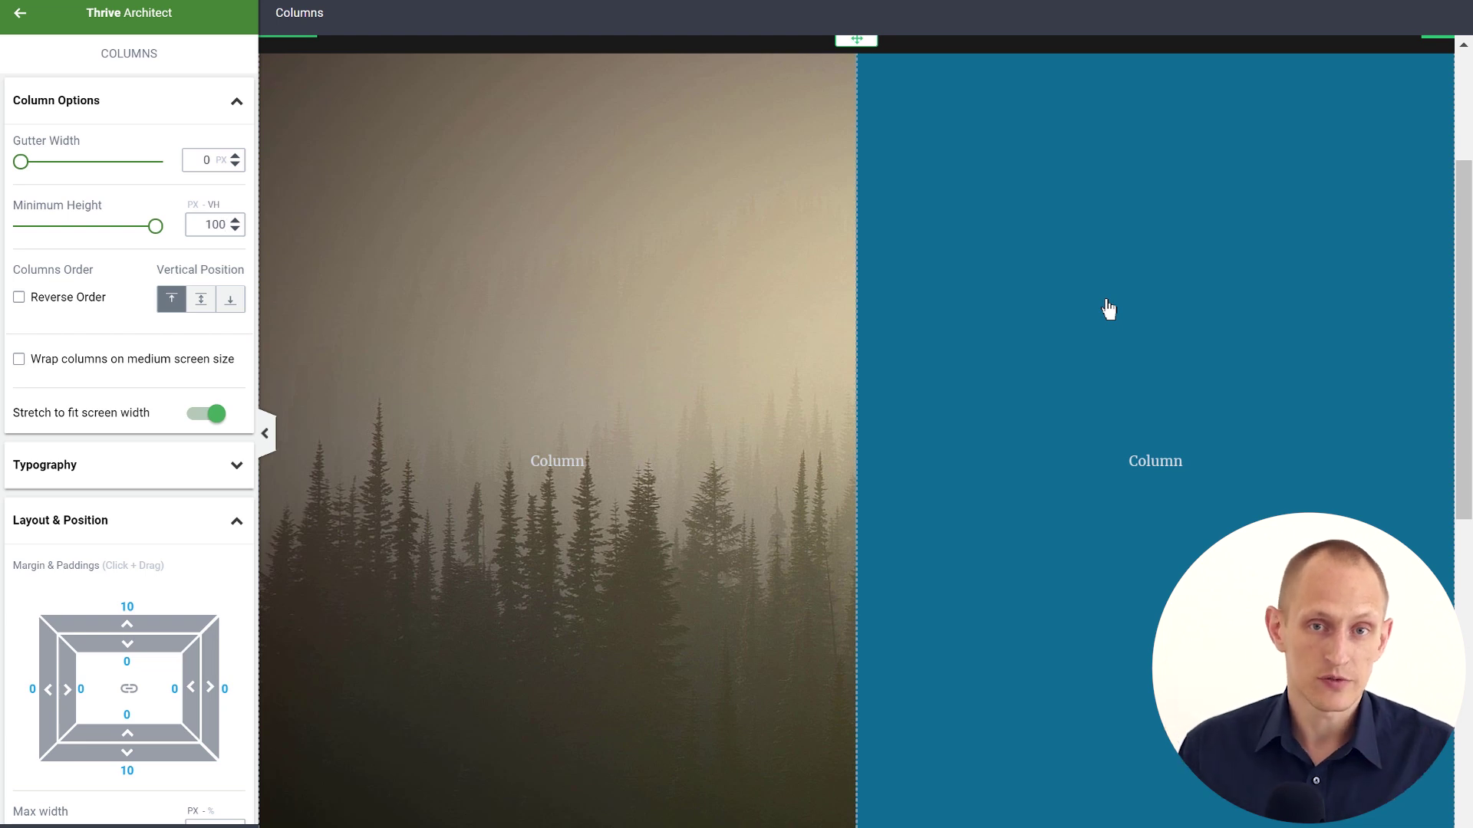
{"action": "left_click_drag", "start_coordinate": [1461, 230], "coordinate": [1455, 58]}
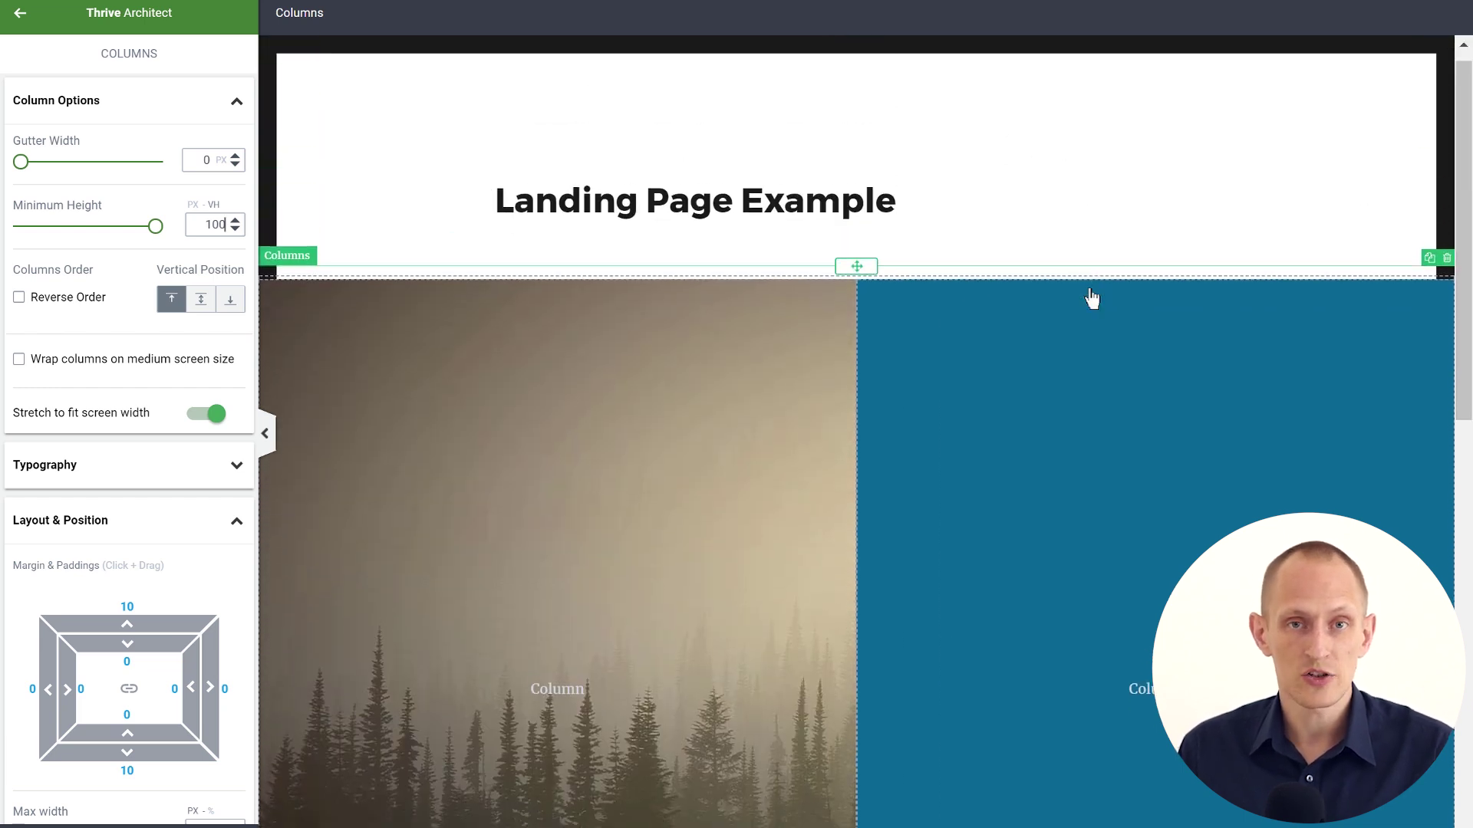
{"action": "scroll", "coordinate": [1092, 299], "scroll_direction": "down", "scroll_amount": 5}
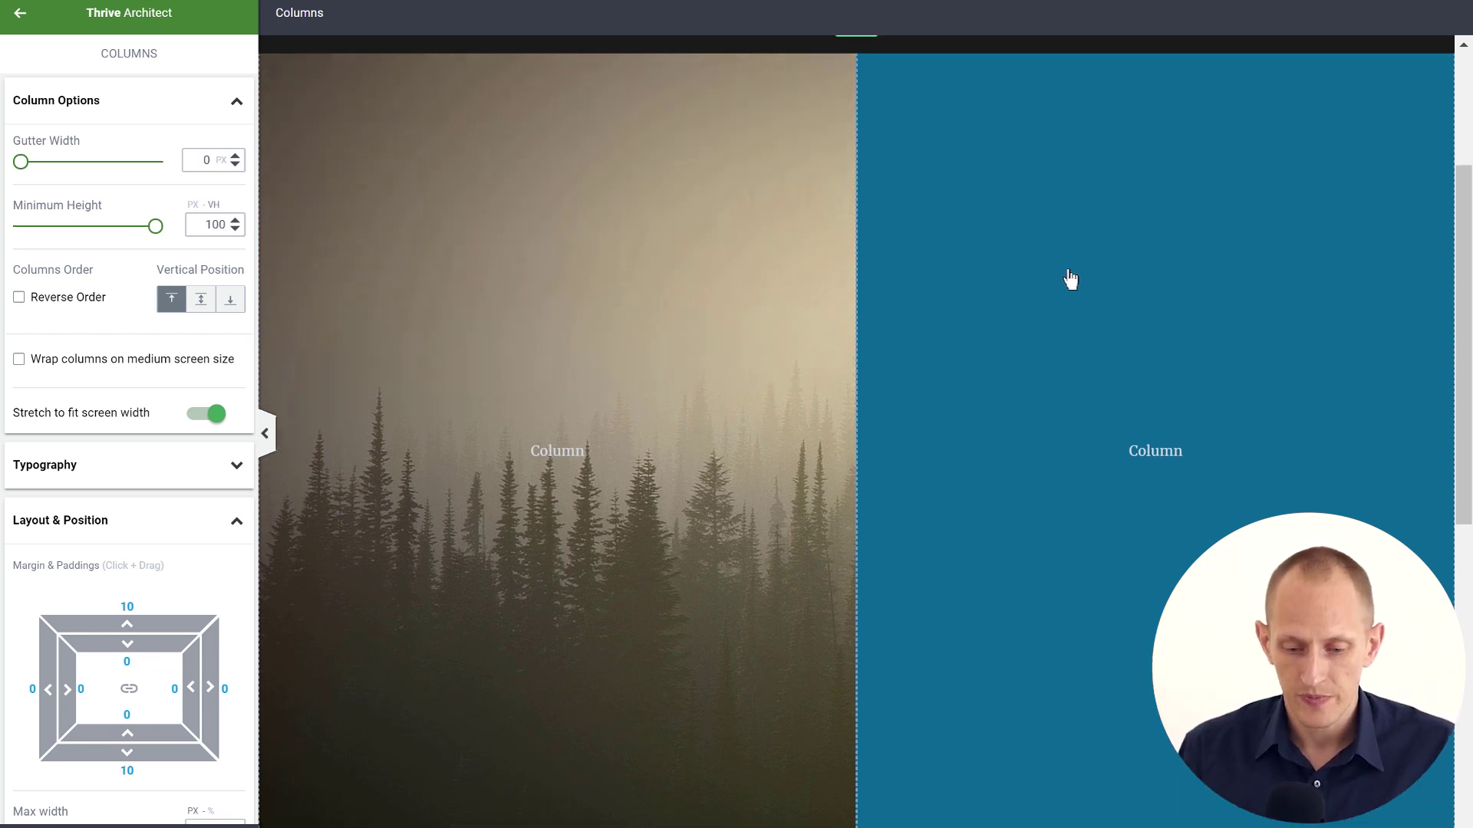
{"action": "scroll", "coordinate": [1070, 276], "scroll_direction": "up", "scroll_amount": 1}
{"action": "scroll", "coordinate": [1072, 334], "scroll_direction": "down", "scroll_amount": 1}
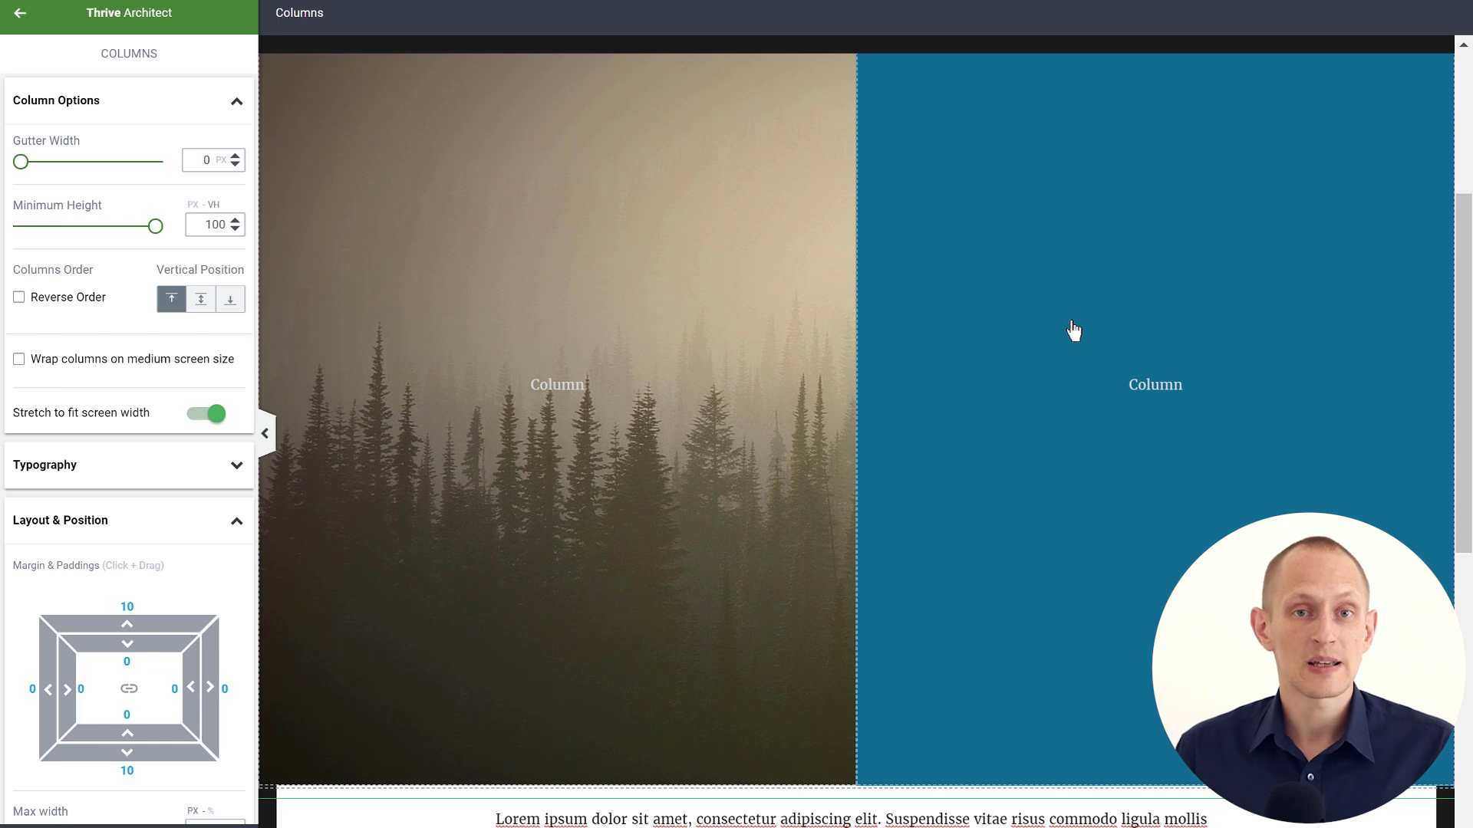